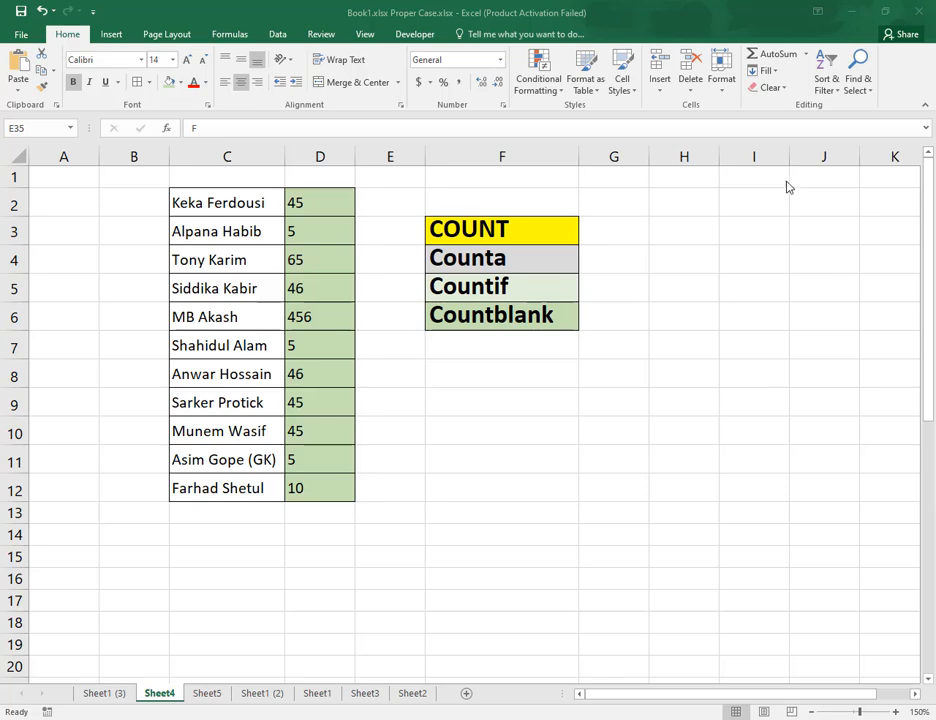
- Enter a COUNT formula in F29 that counts the numeric cells in the range A29:E39
left_click(502, 232)
scroll(556, 395, "down", 8)
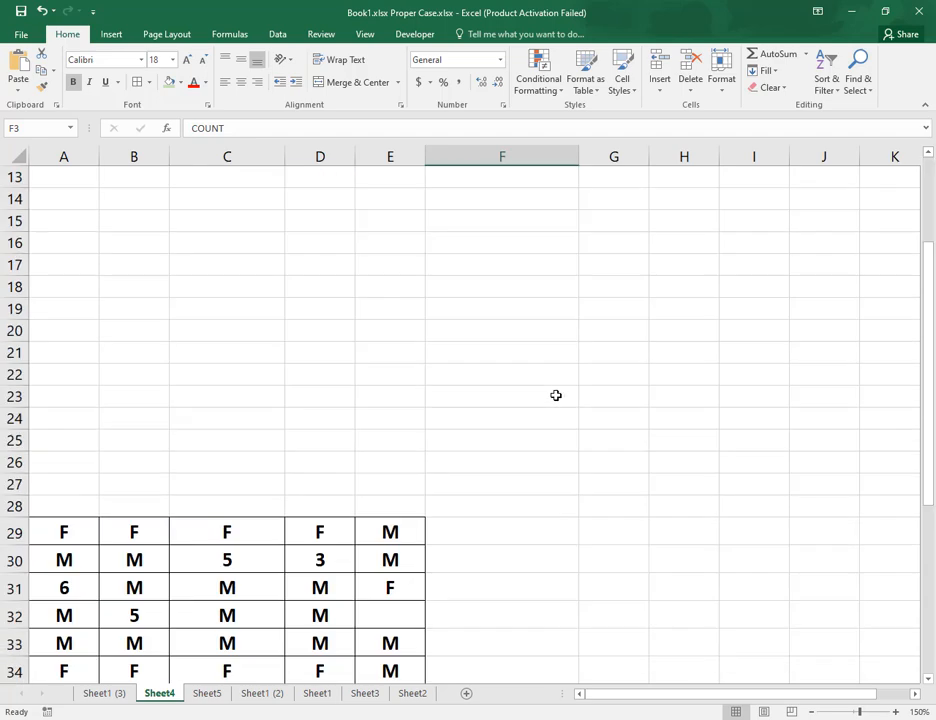
left_click(531, 273)
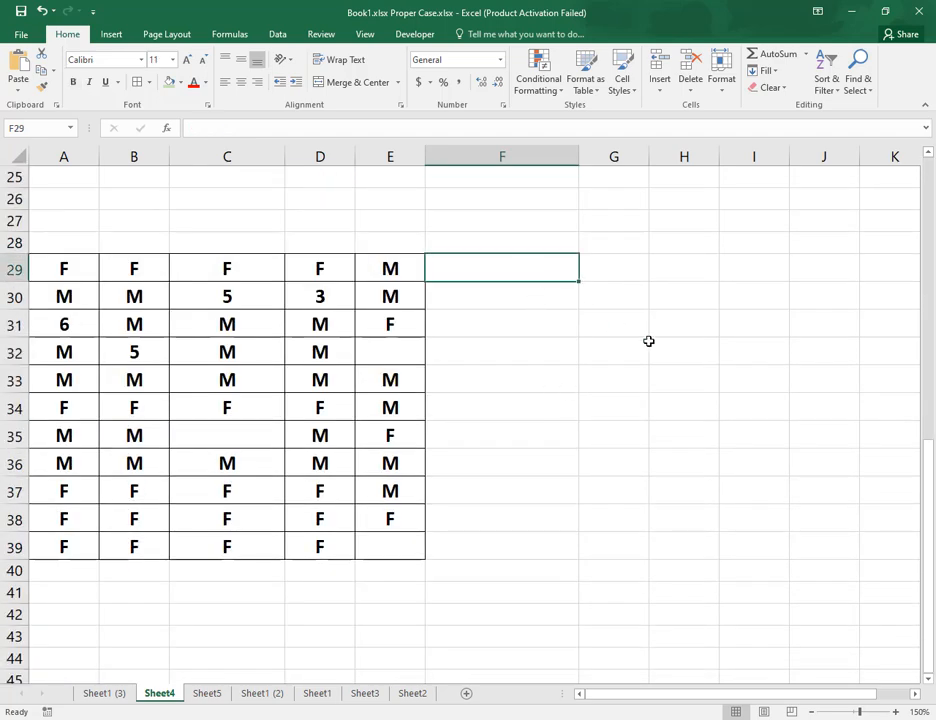
type("=cou")
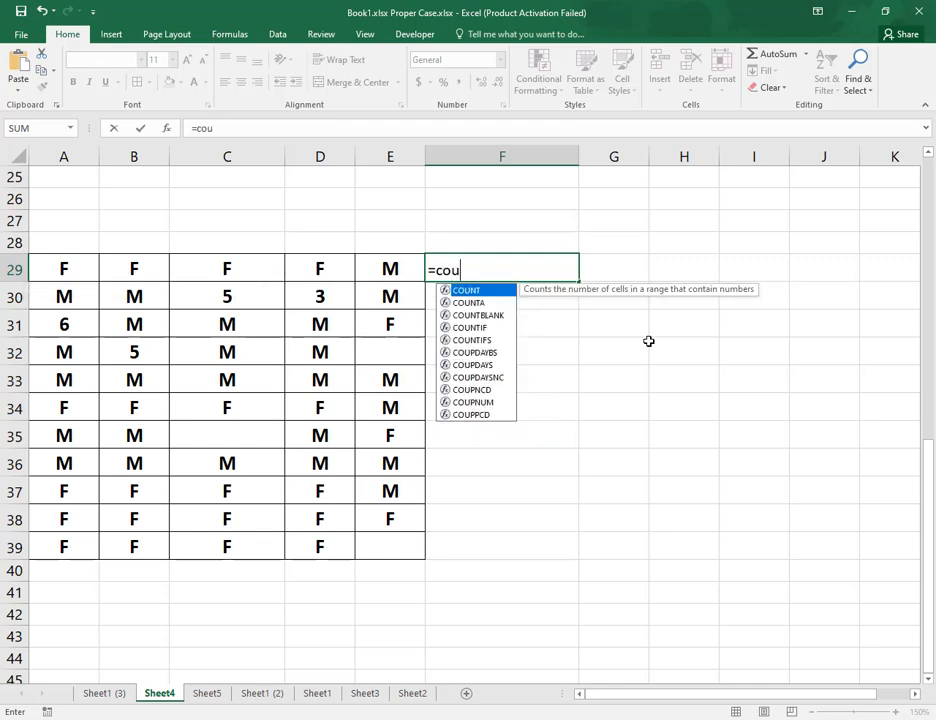
key("Tab")
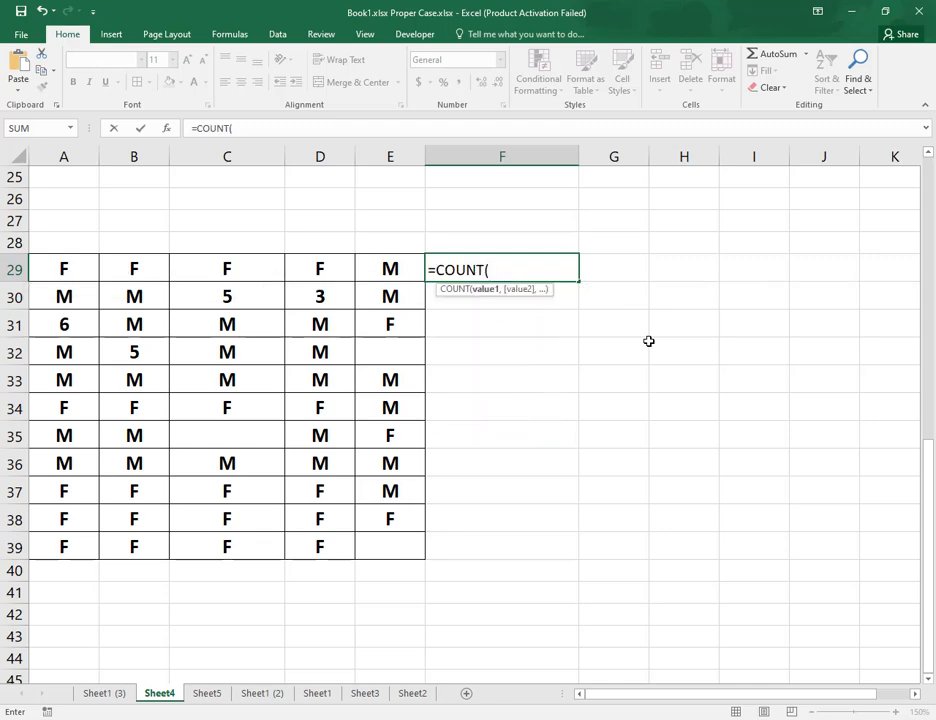
left_click_drag(73, 268, 393, 552)
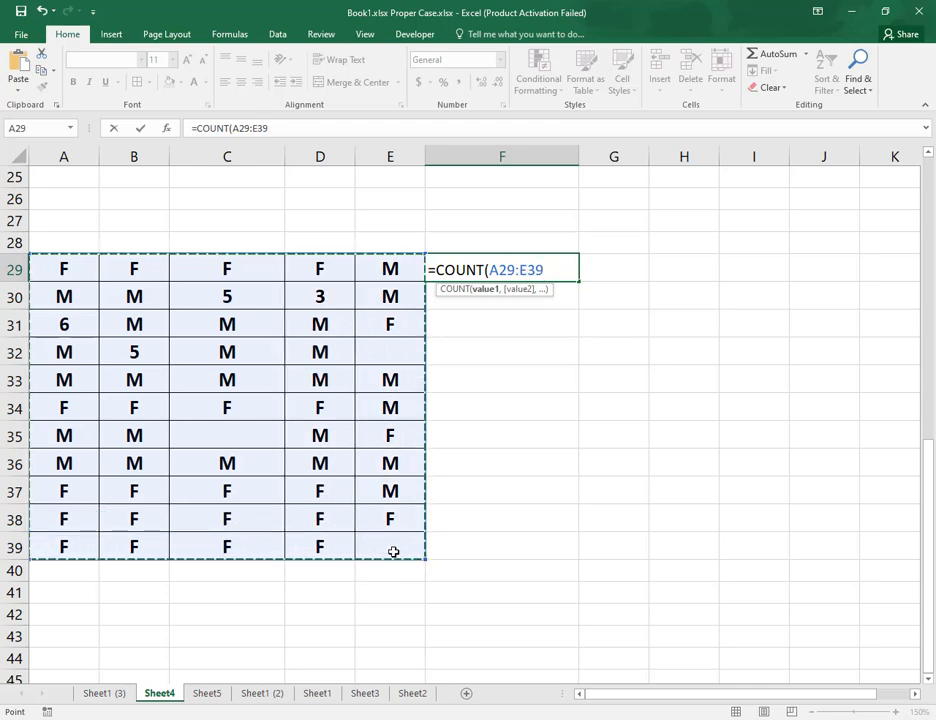
type(")")
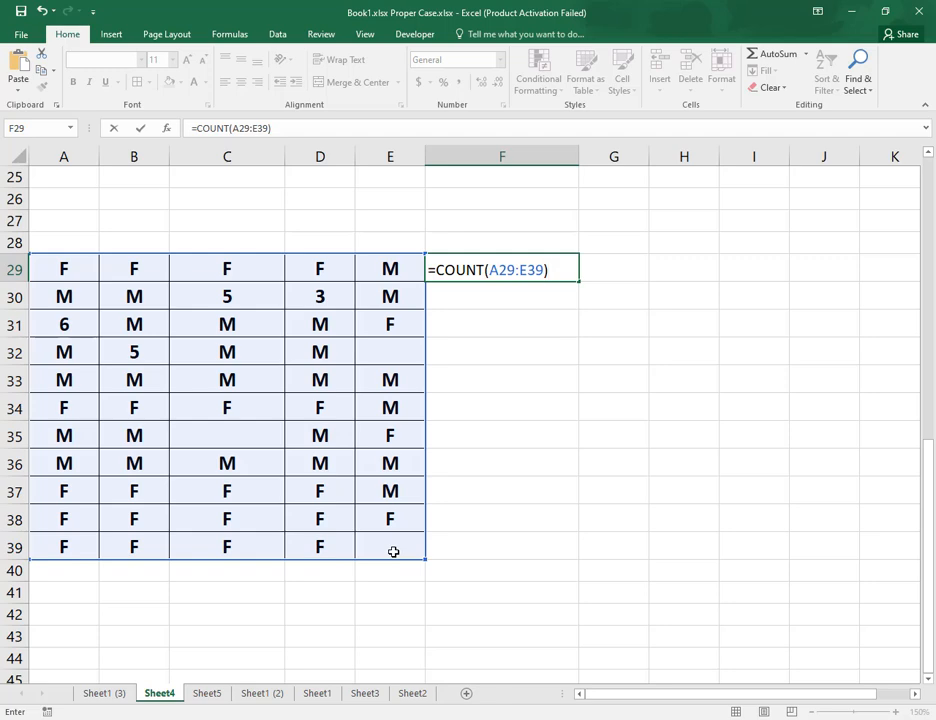
key("Return")
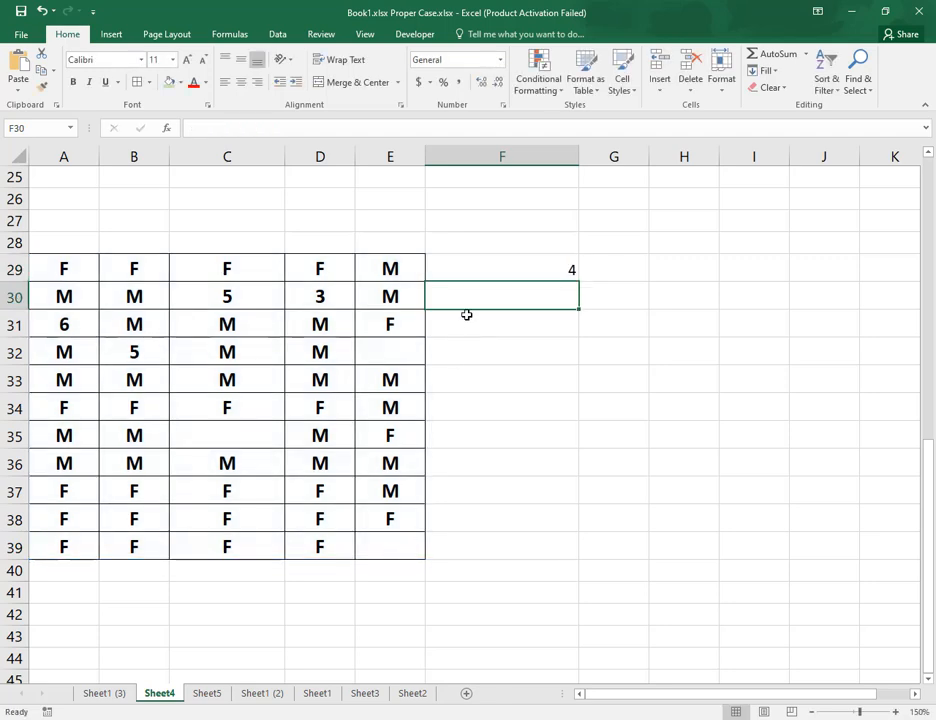
- Format cells F29:F39 as bold and centre them both horizontally and vertically
left_click_drag(496, 275, 491, 544)
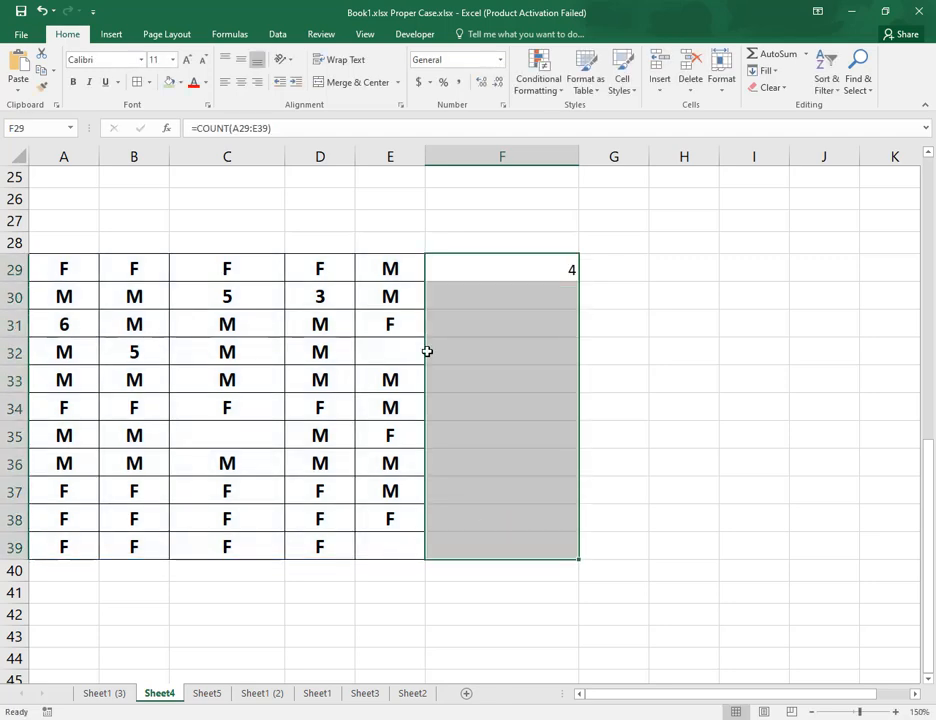
left_click(241, 81)
left_click(241, 59)
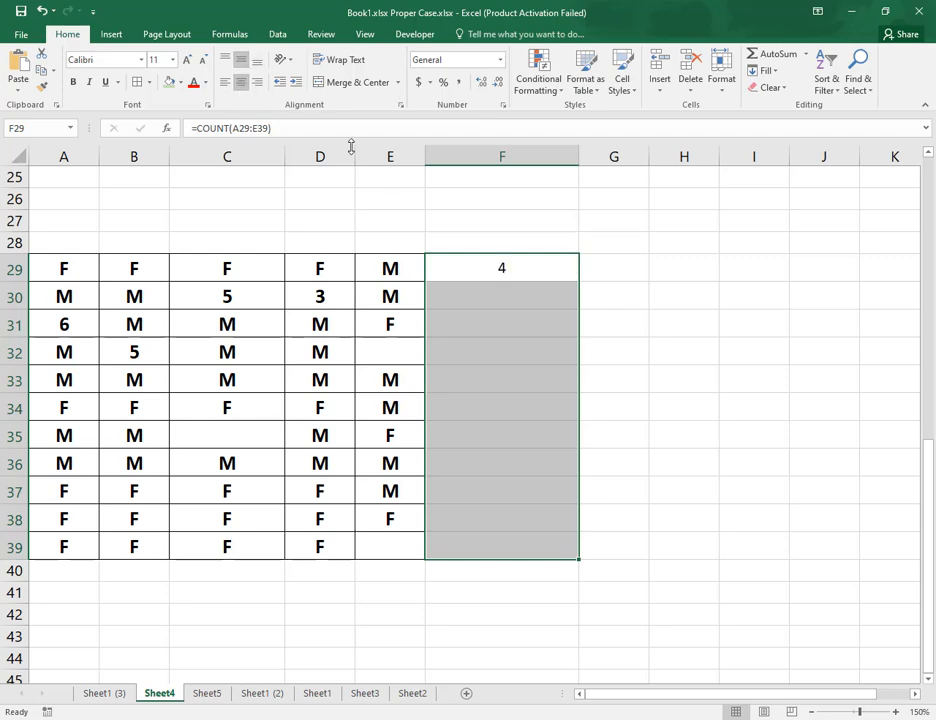
key("ctrl+b")
left_click(651, 370)
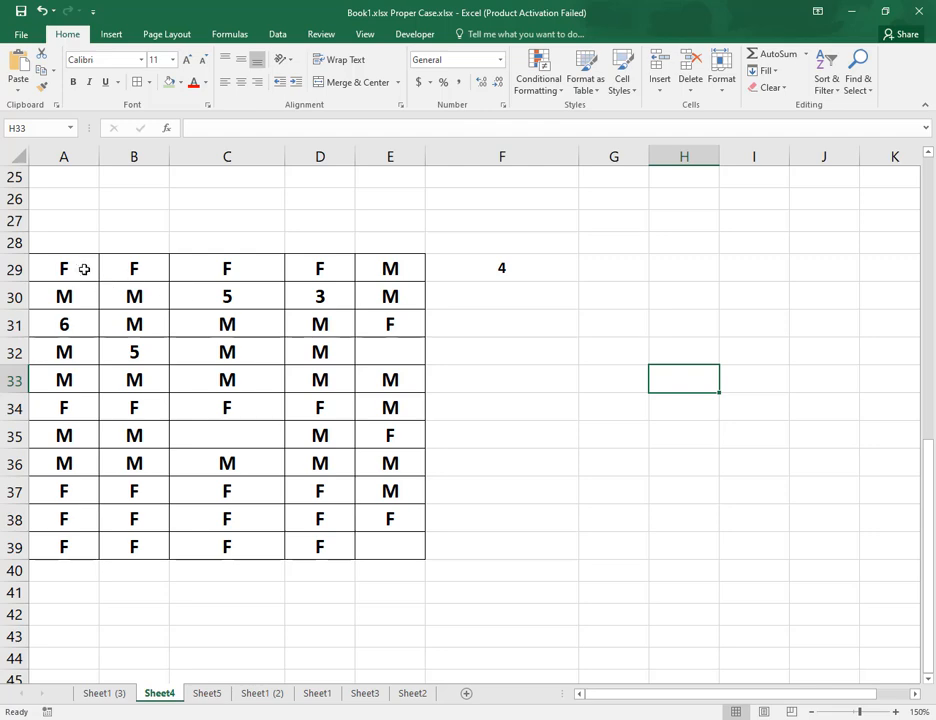
left_click_drag(64, 268, 380, 542)
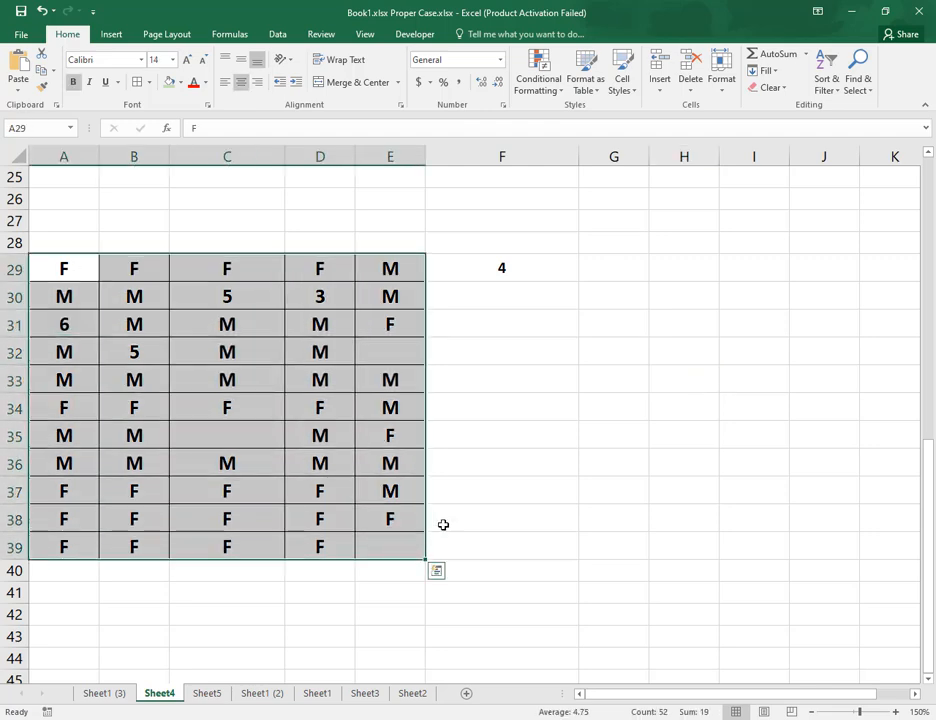
left_click(457, 485)
- On the Sheet1 (3) worksheet, replace the name in A9 with 4568 and the name in A10 with 13
left_click(118, 694)
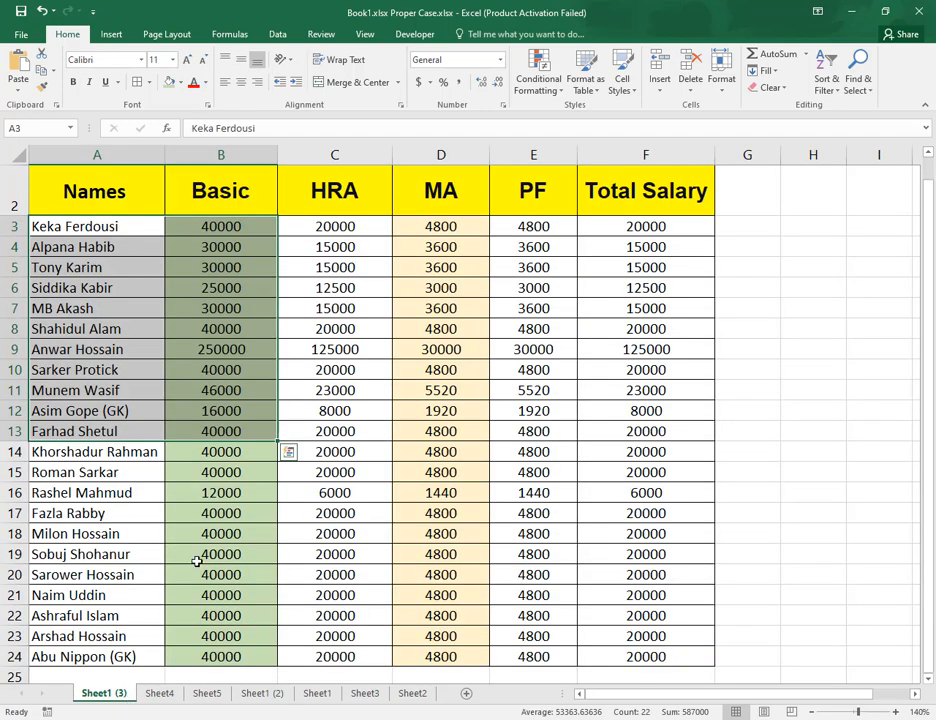
left_click(234, 472)
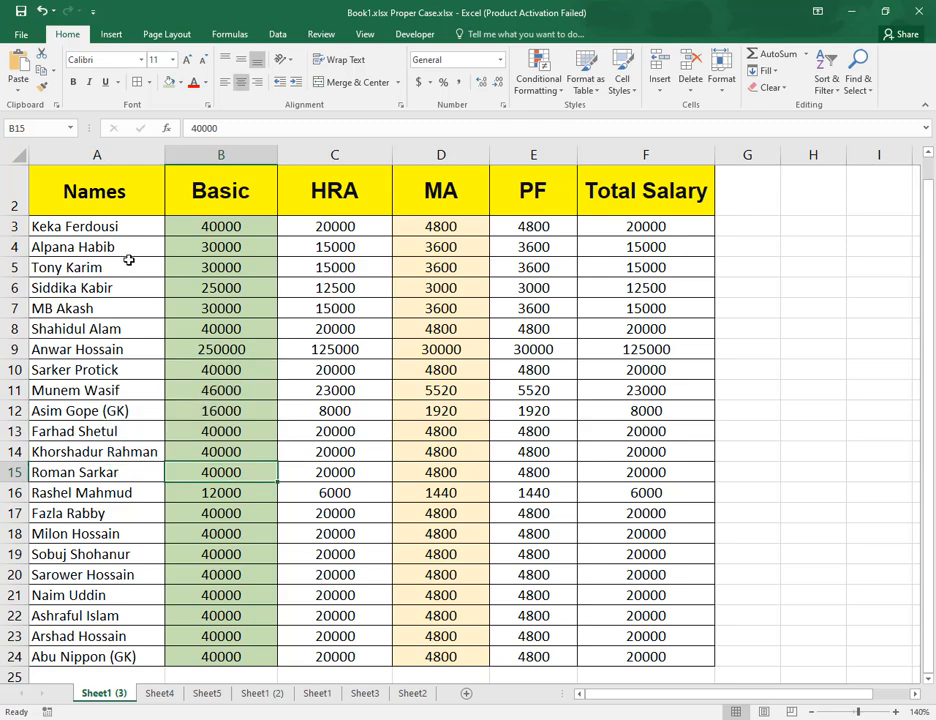
left_click(143, 349)
type("4568")
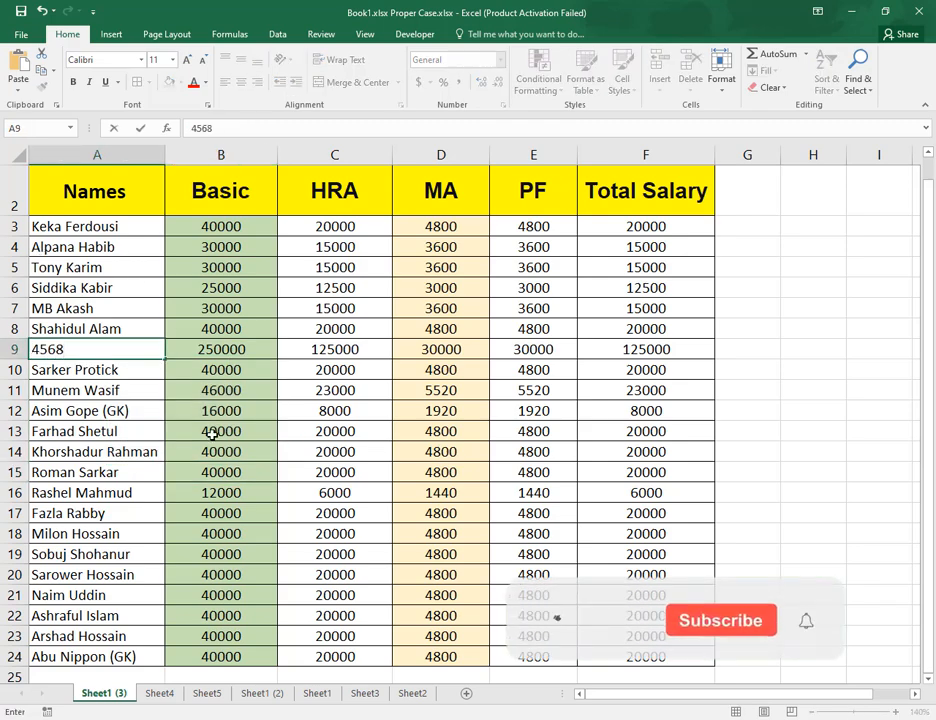
key("Return")
type("13")
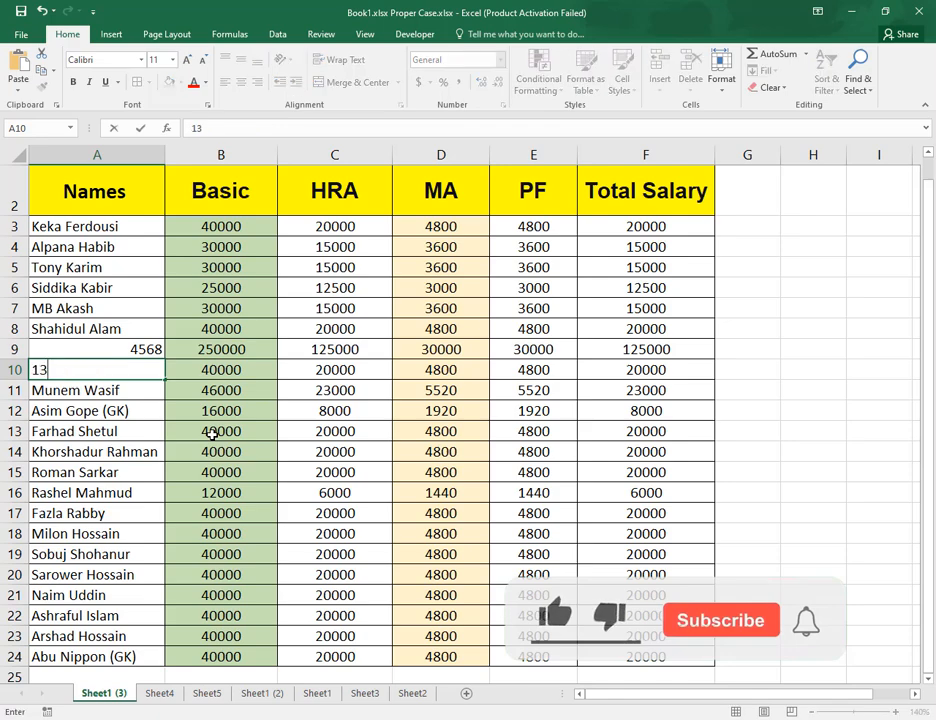
left_click(255, 328)
- Examine the text and number entries in A3:B24, including the numeric cells A9 and A10
left_click_drag(93, 227, 211, 657)
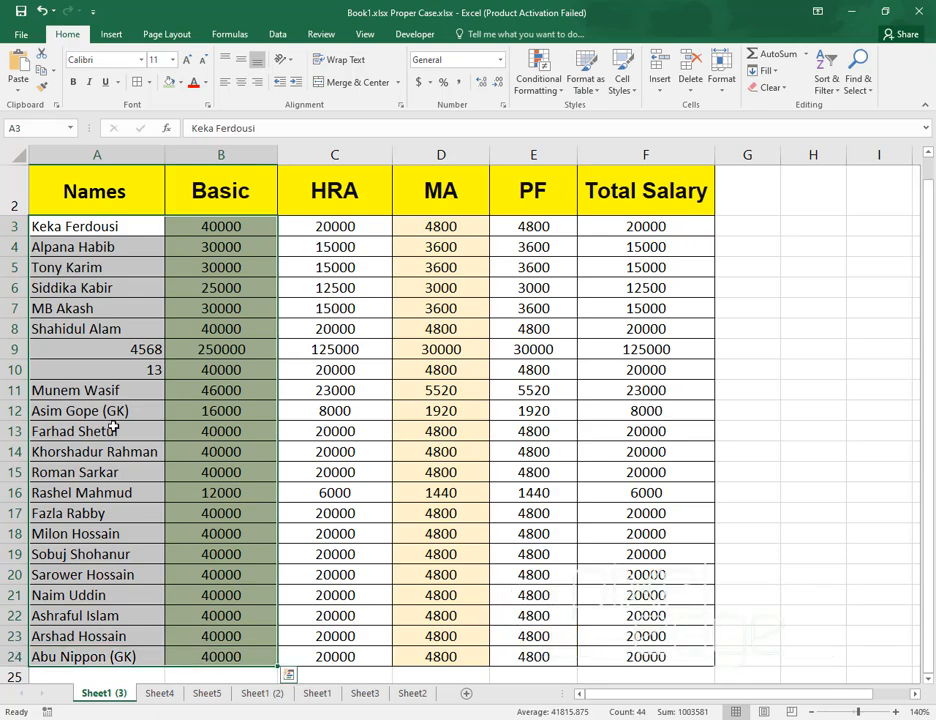
left_click(508, 409)
left_click(255, 229)
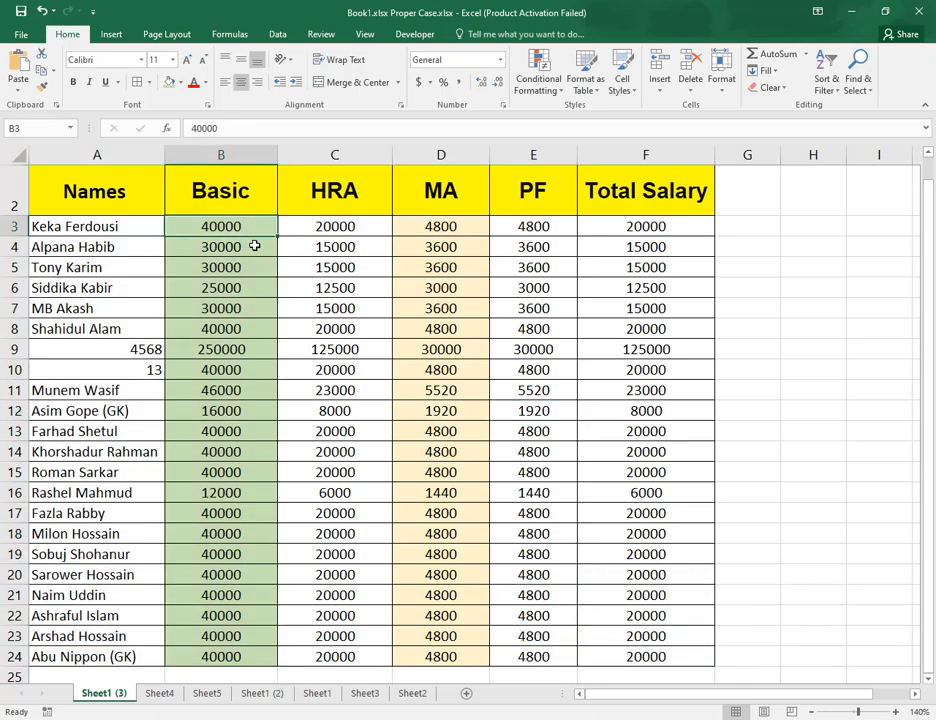
left_click(255, 247)
left_click_drag(252, 288, 252, 308)
left_click(135, 347)
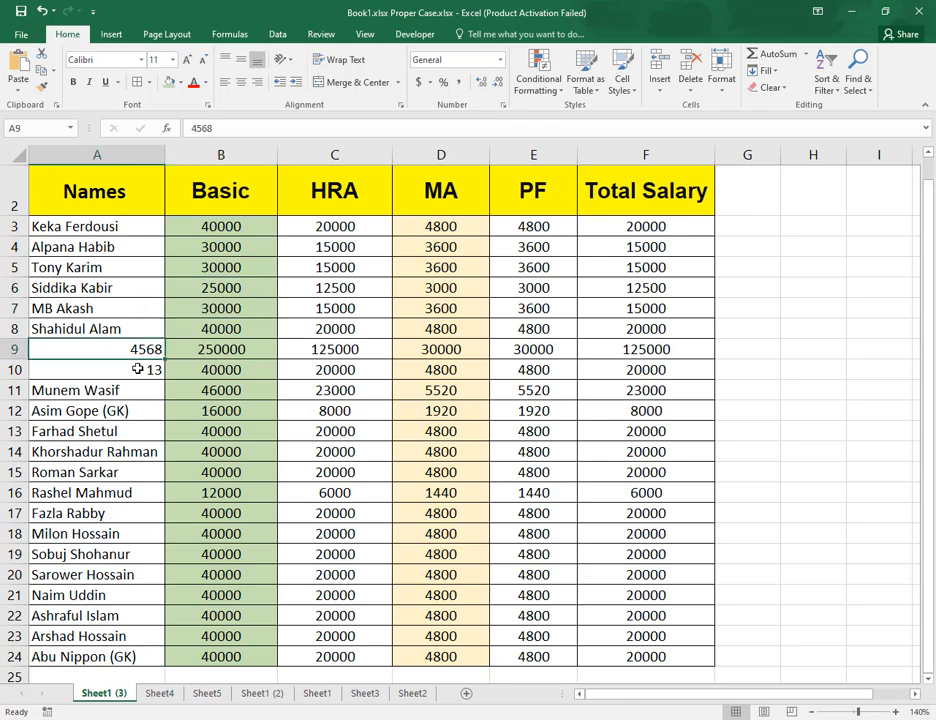
left_click(140, 368)
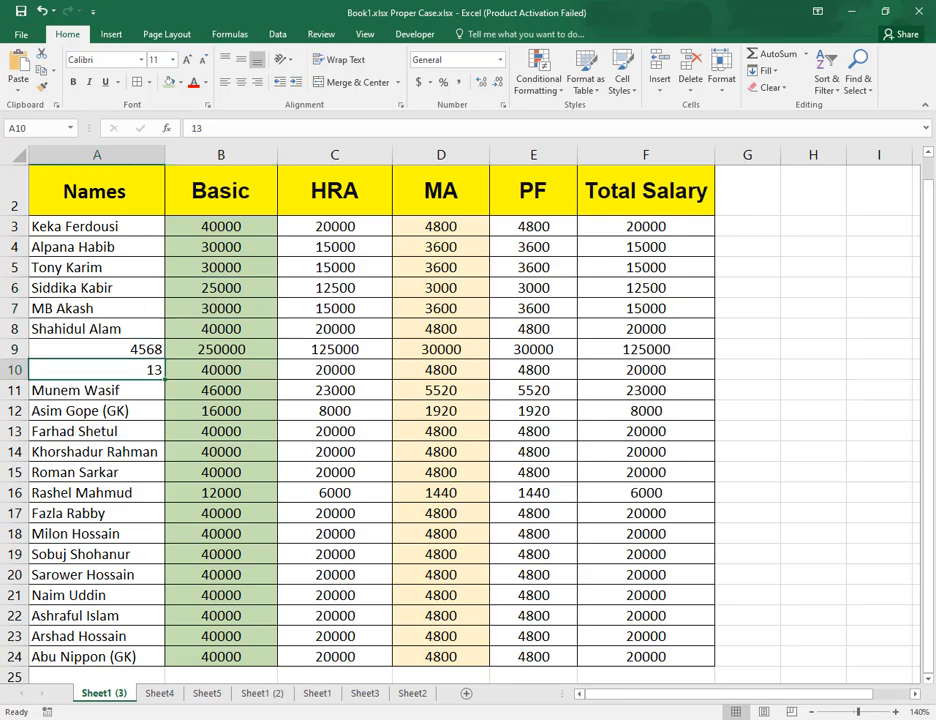
- On Sheet4, replace the entry in A32 with 5 and check the COUNT formula in F29
left_click(166, 703)
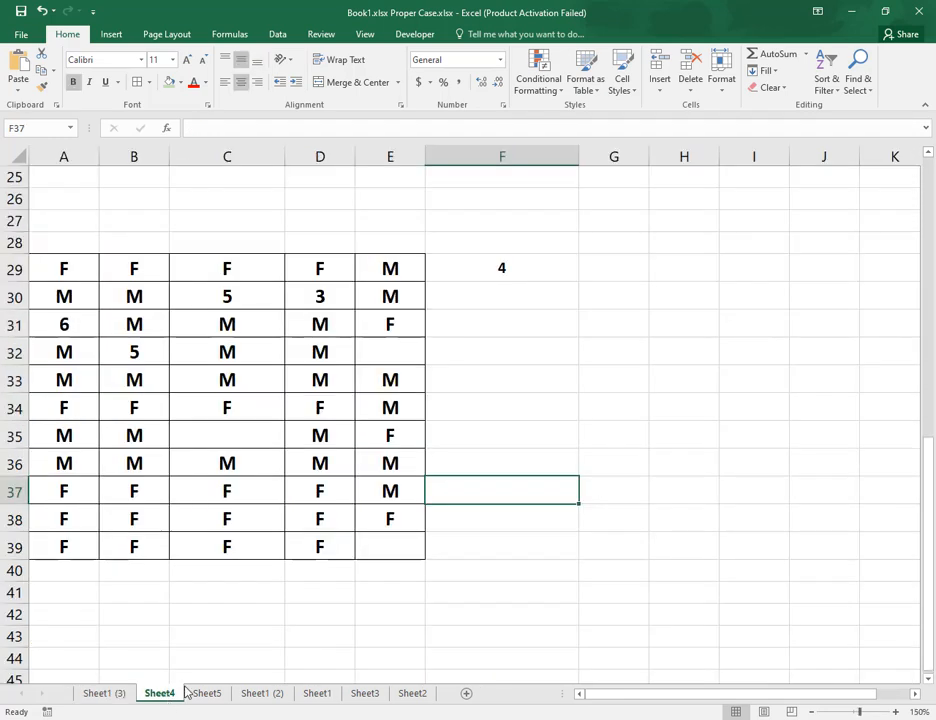
left_click(511, 268)
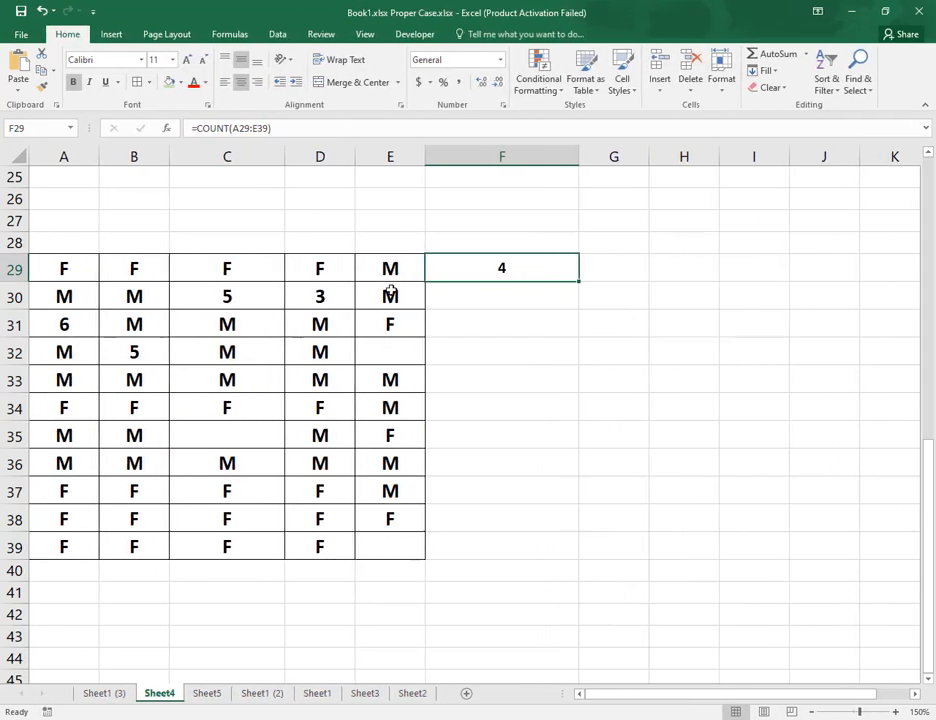
left_click(64, 352)
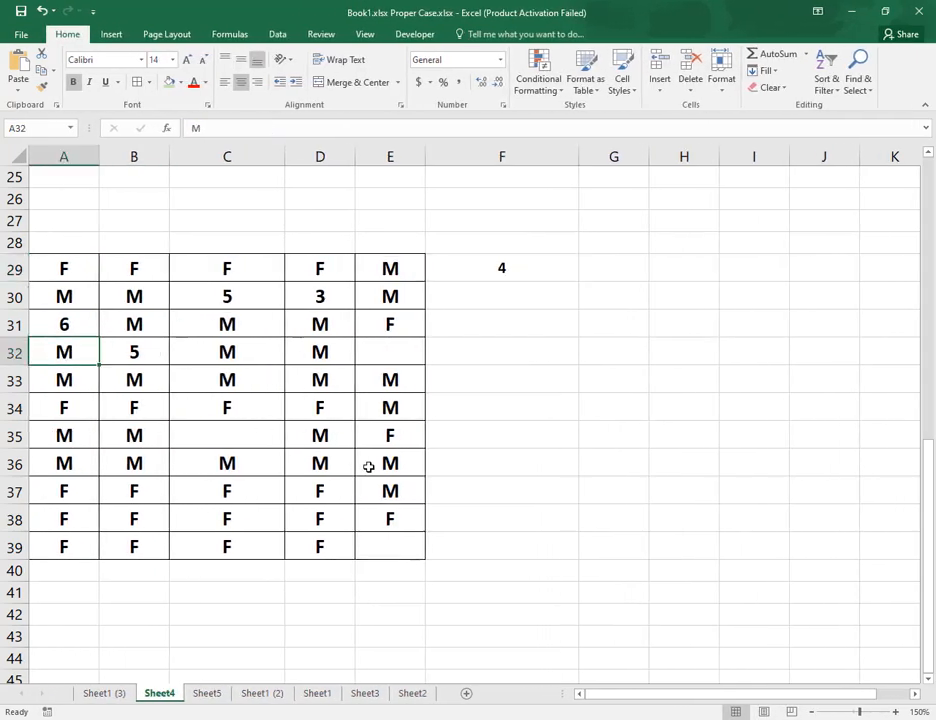
type("5")
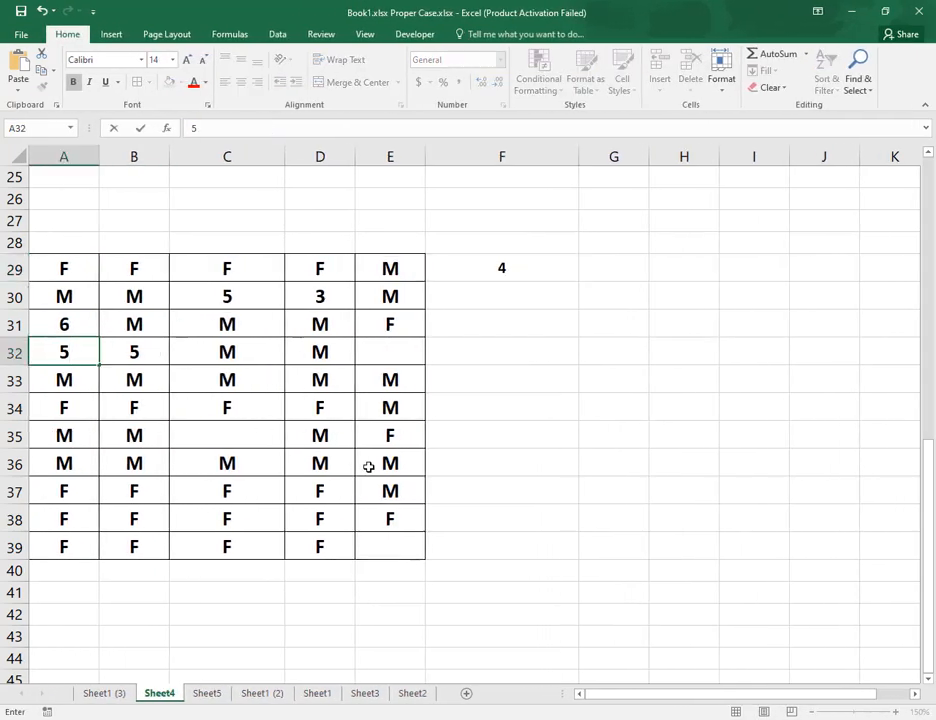
key("Return")
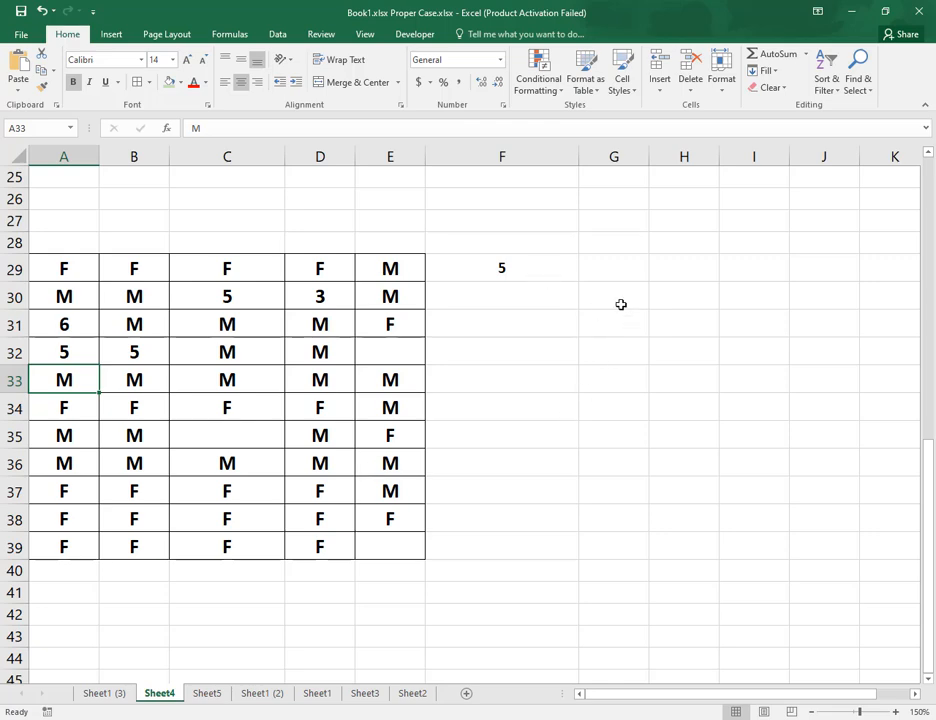
double_click(535, 270)
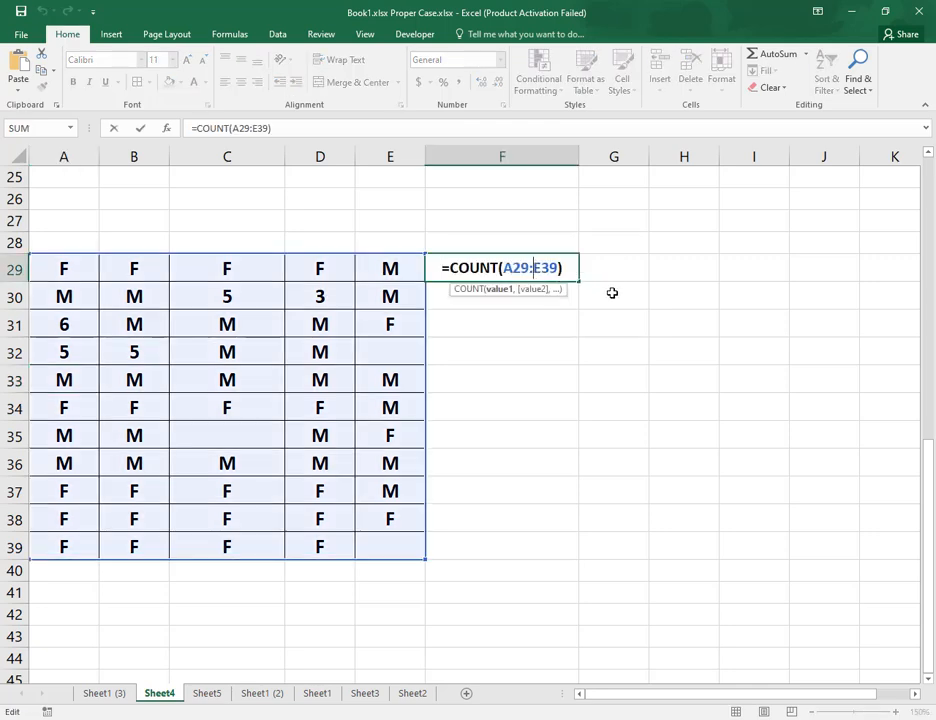
key("Return")
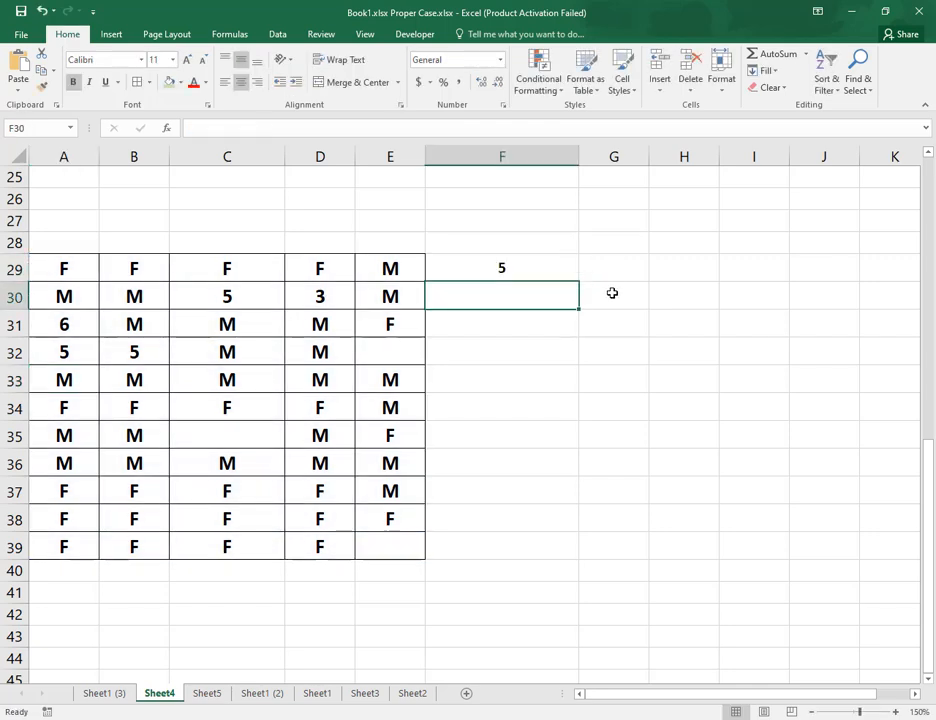
- Enter a COUNTA formula in F30 for the range D29:E30 and check it against those cells
scroll(650, 300, "up", 8)
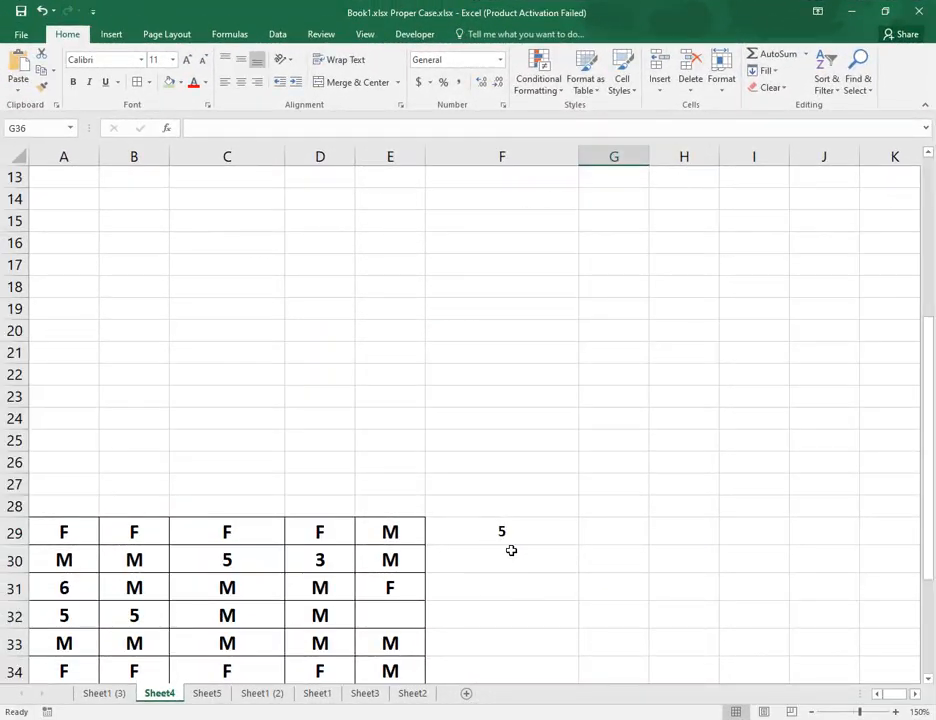
scroll(511, 550, "down", 1)
left_click(508, 497)
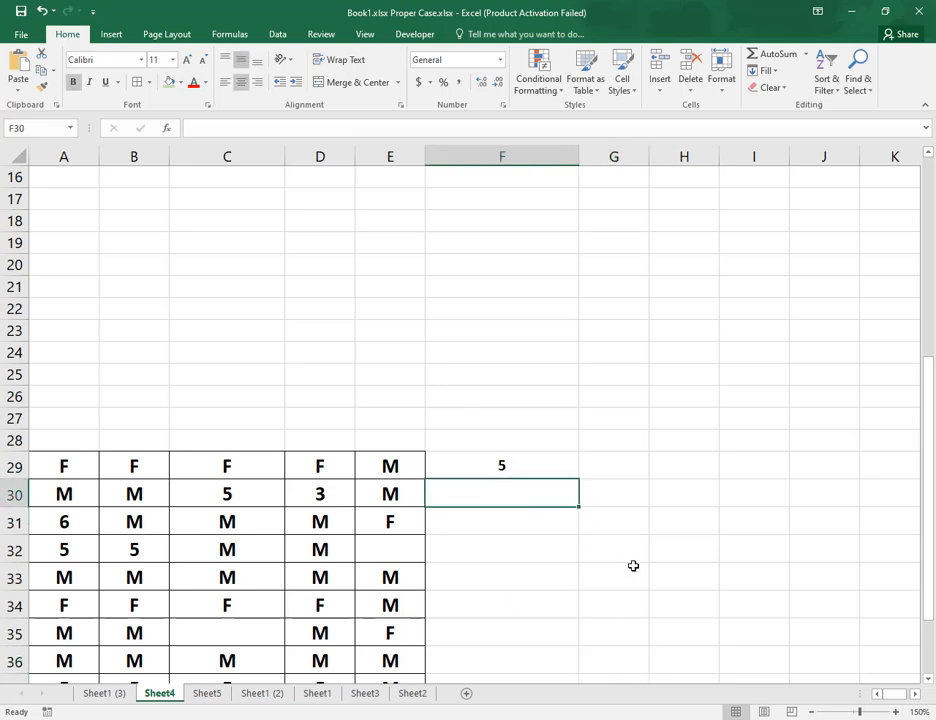
type("=coun")
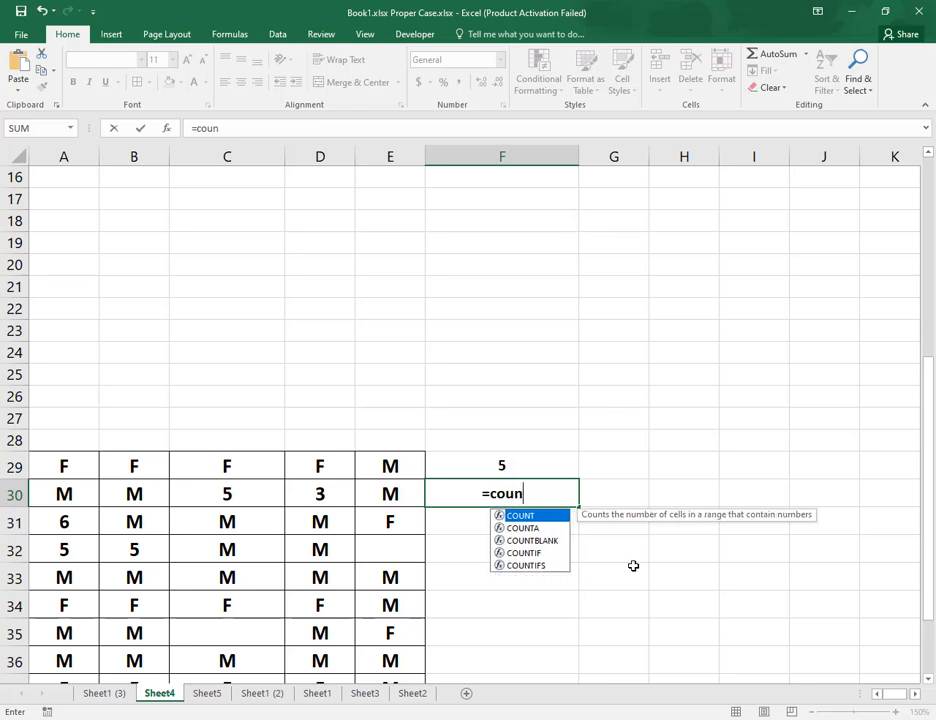
key("Down")
key("Tab")
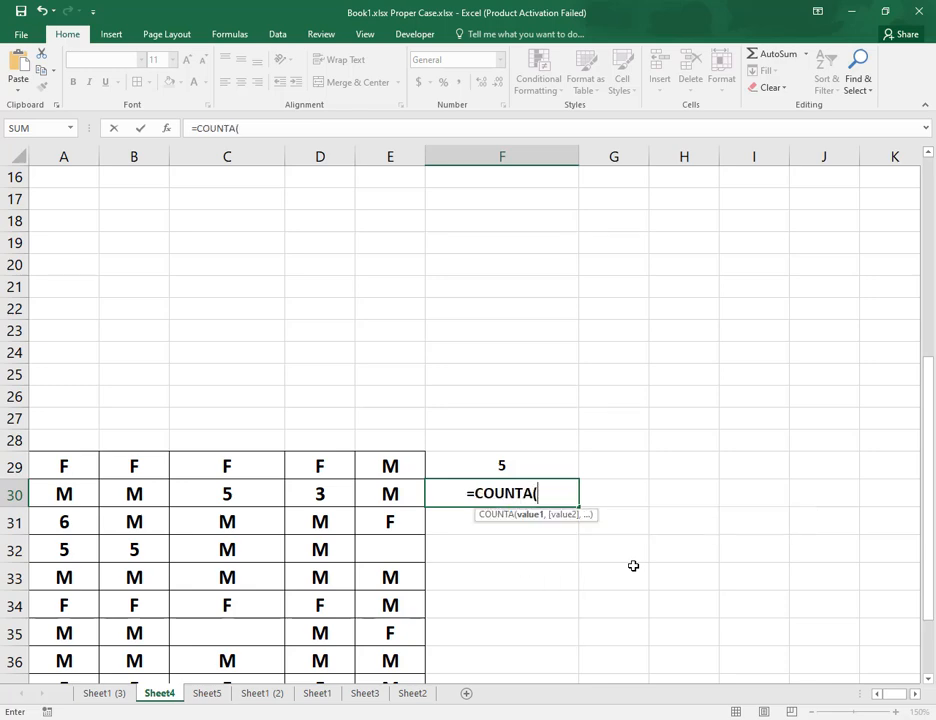
scroll(662, 524, "down", 2)
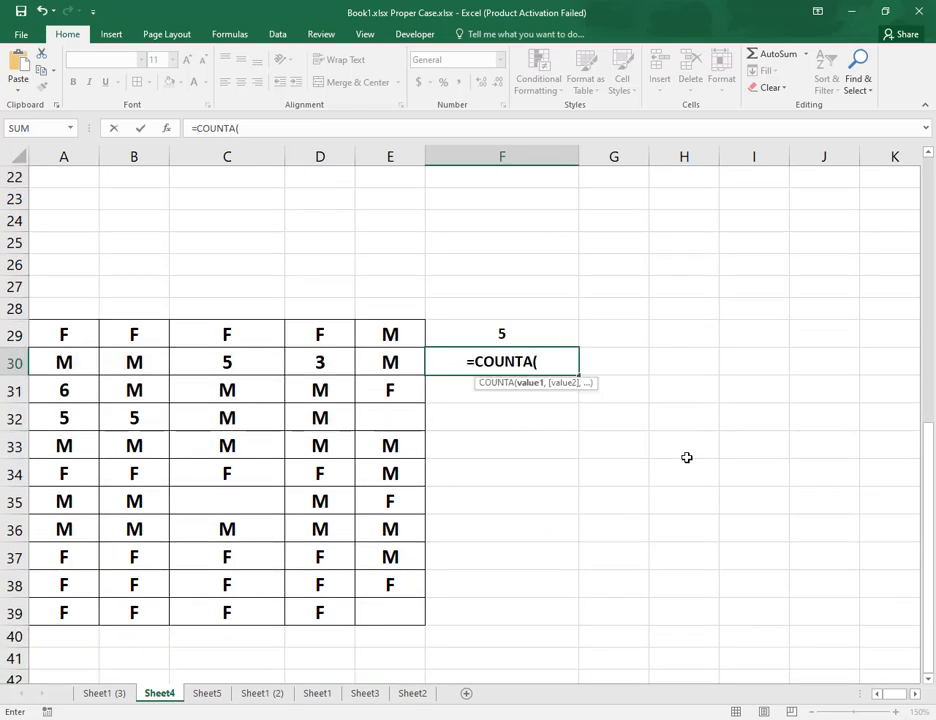
left_click_drag(318, 332, 373, 359)
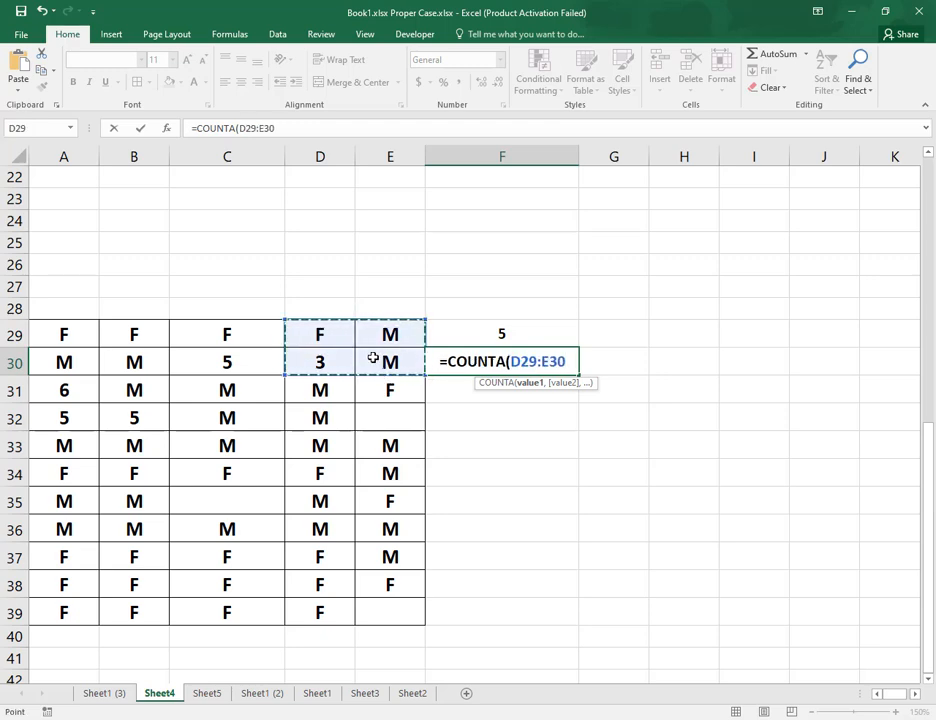
type(")")
key("Return")
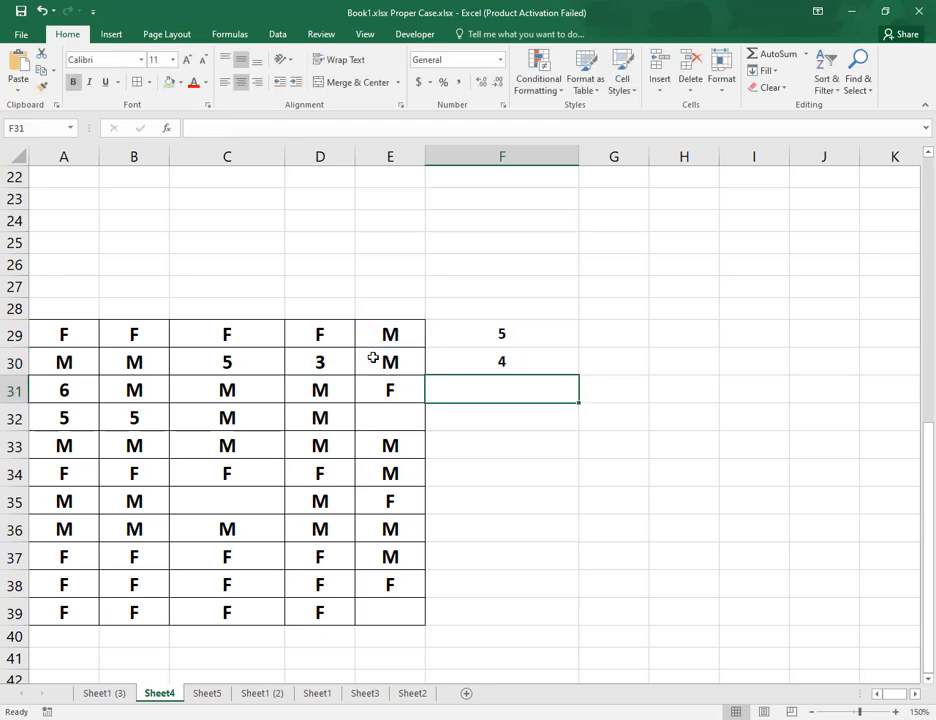
left_click_drag(320, 334, 376, 355)
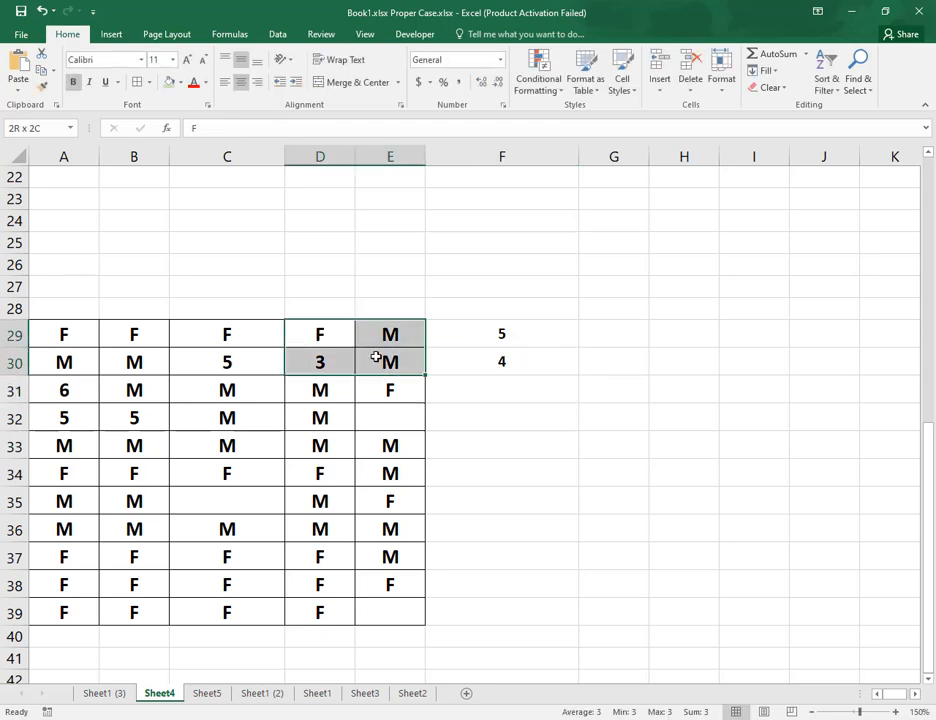
left_click(506, 362)
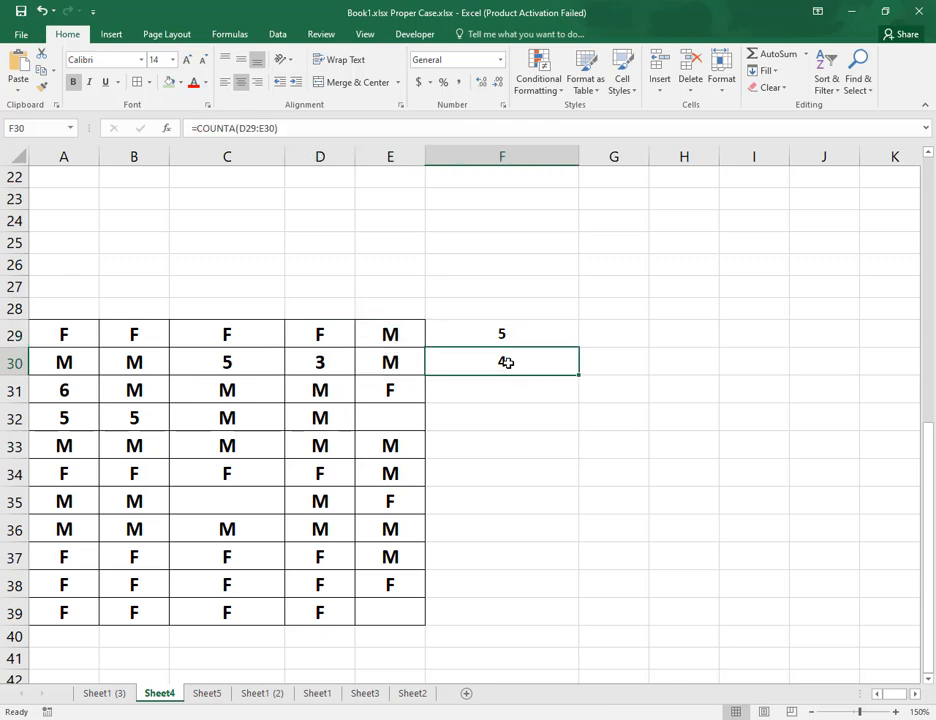
- Change the range of the COUNTA formula in F30 to A29:E39
double_click(507, 362)
left_click_drag(571, 362, 508, 362)
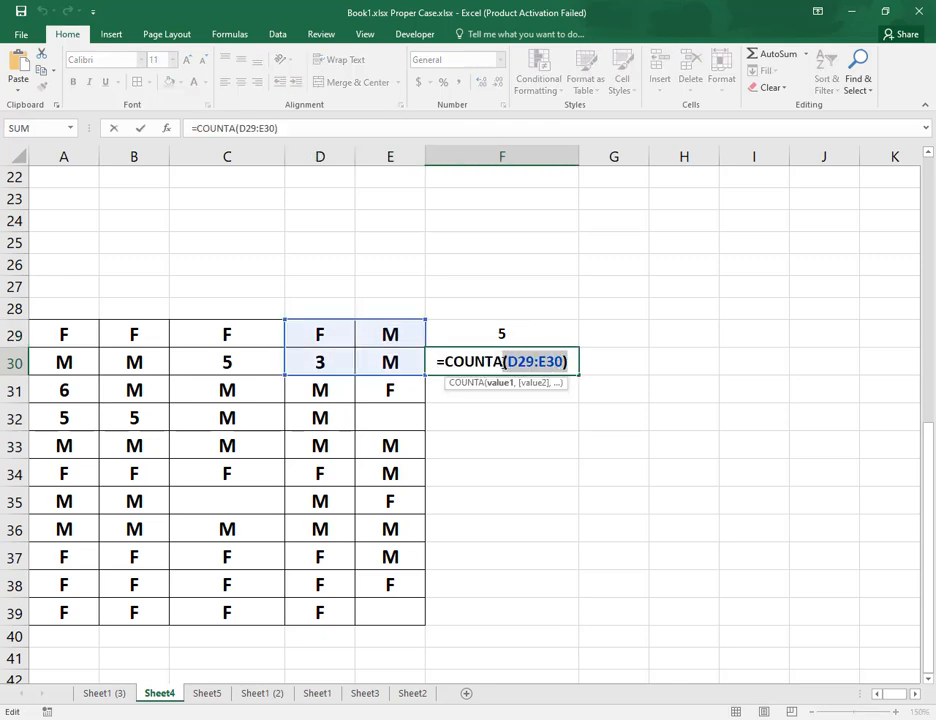
type("D")
key("Escape")
key("BackSpace")
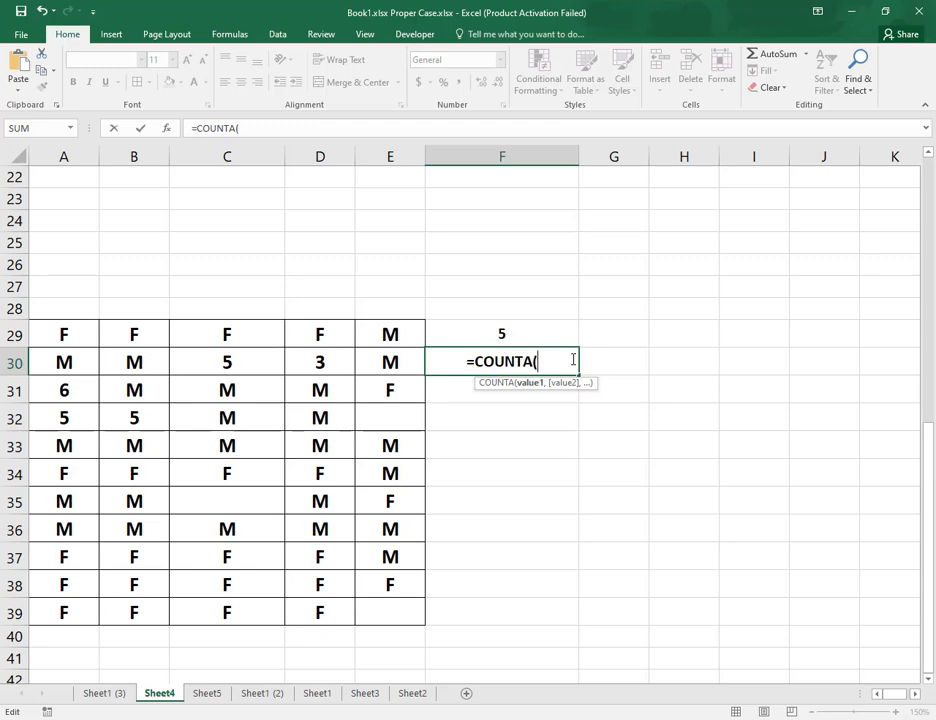
left_click_drag(74, 334, 399, 609)
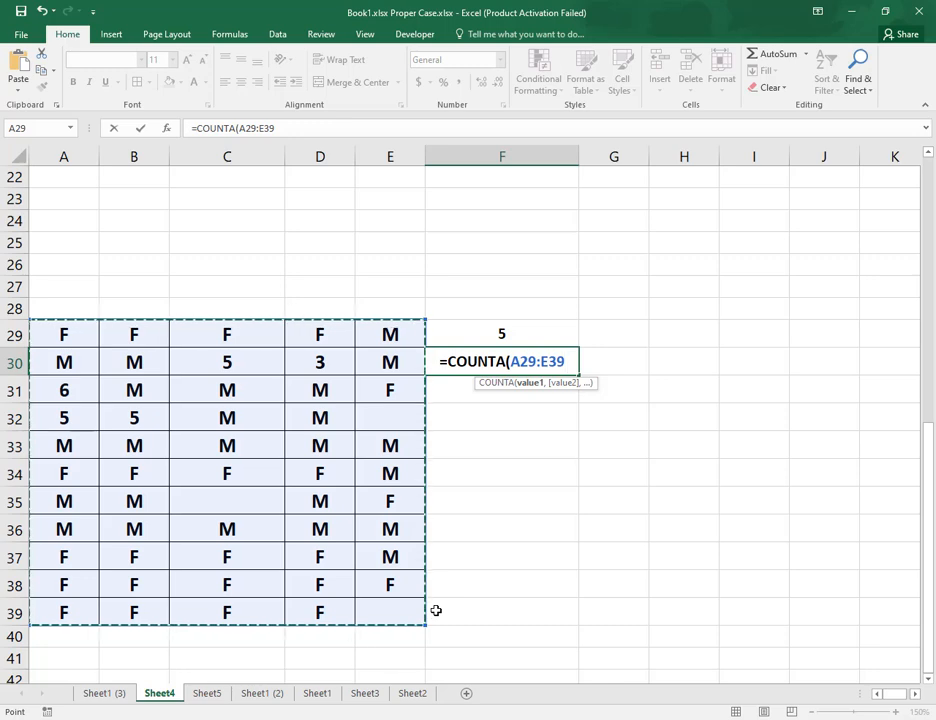
type(")")
key("Return")
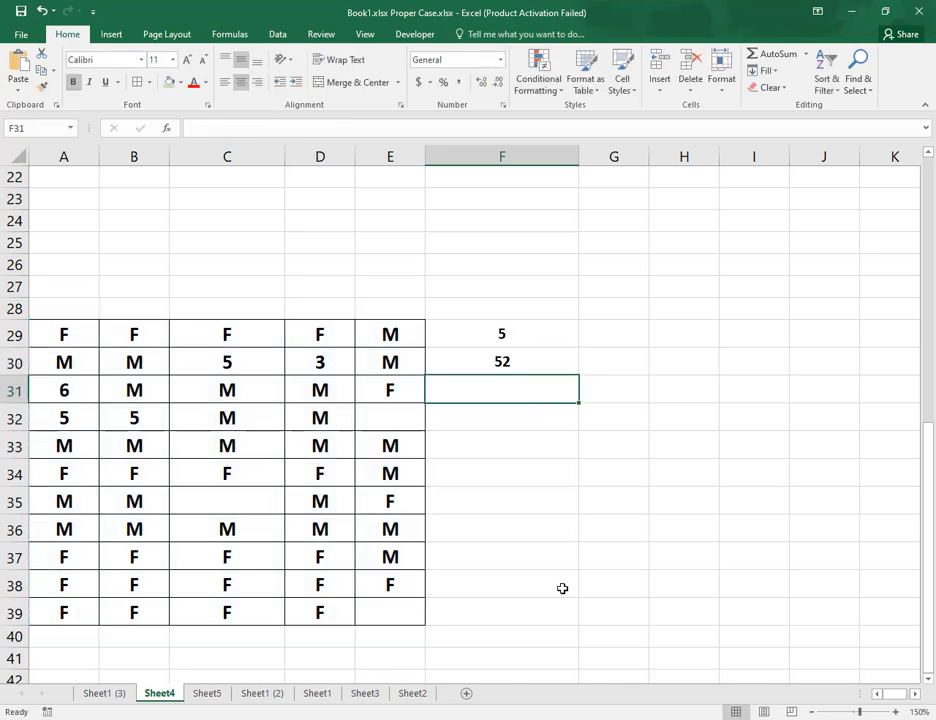
- Compare the COUNTA result in F30 with A29:E39 and the blank cell C35, and review the COUNT and Counta labels in F3:F4
left_click(529, 361)
left_click_drag(68, 322, 390, 610)
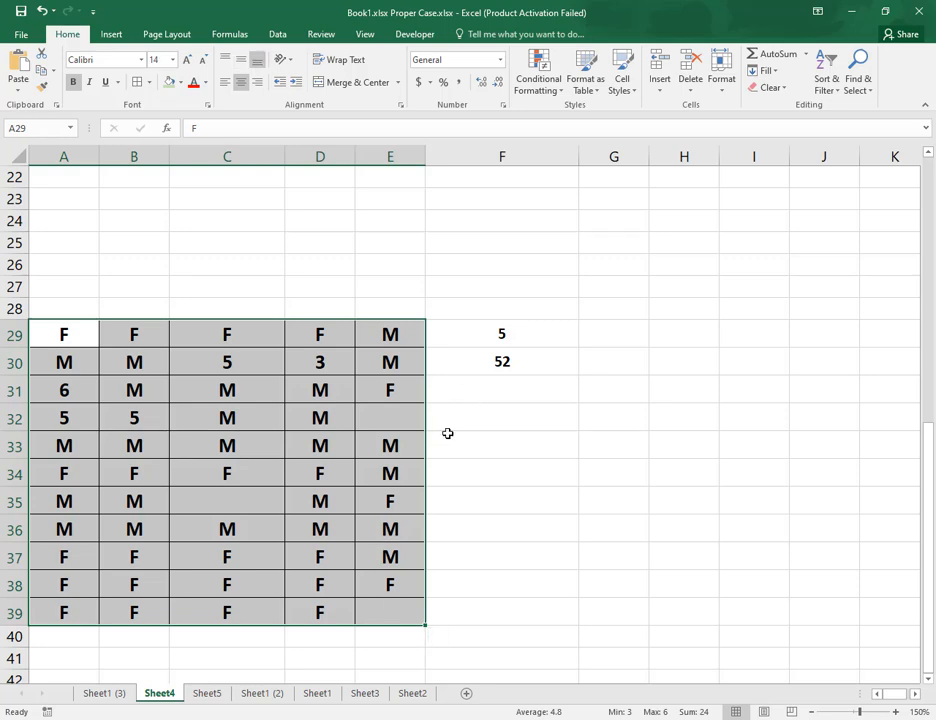
left_click(224, 498)
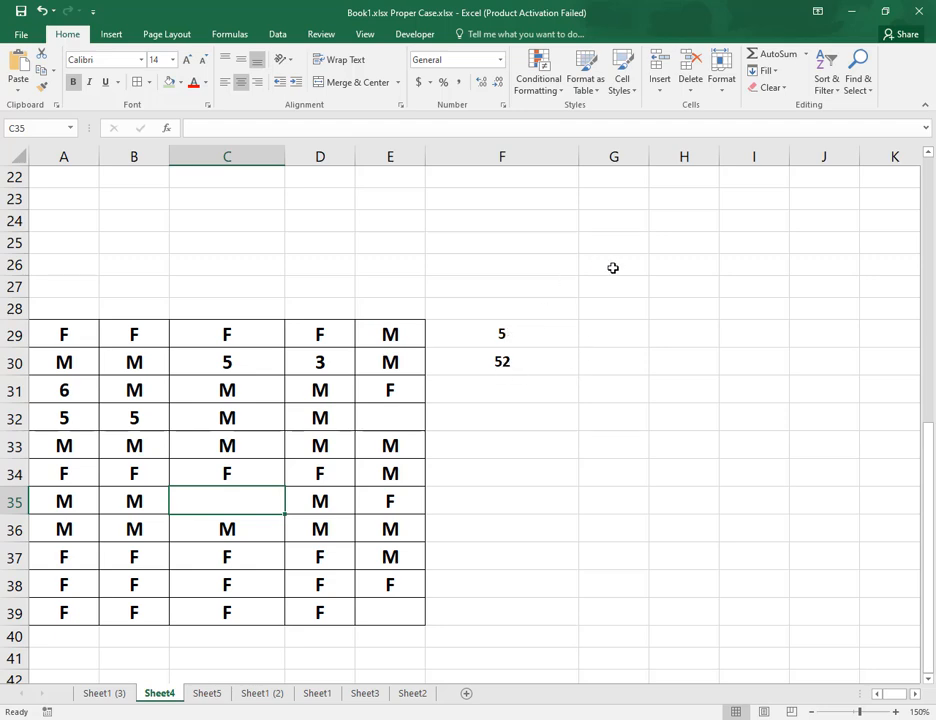
scroll(640, 400, "up", 7)
left_click(541, 230)
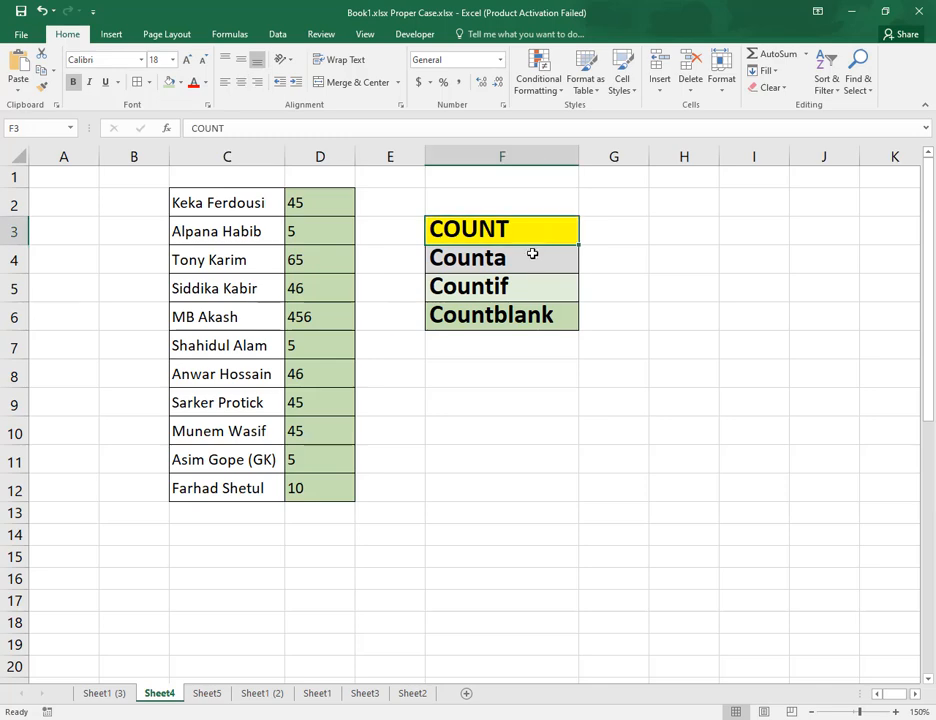
left_click(532, 256)
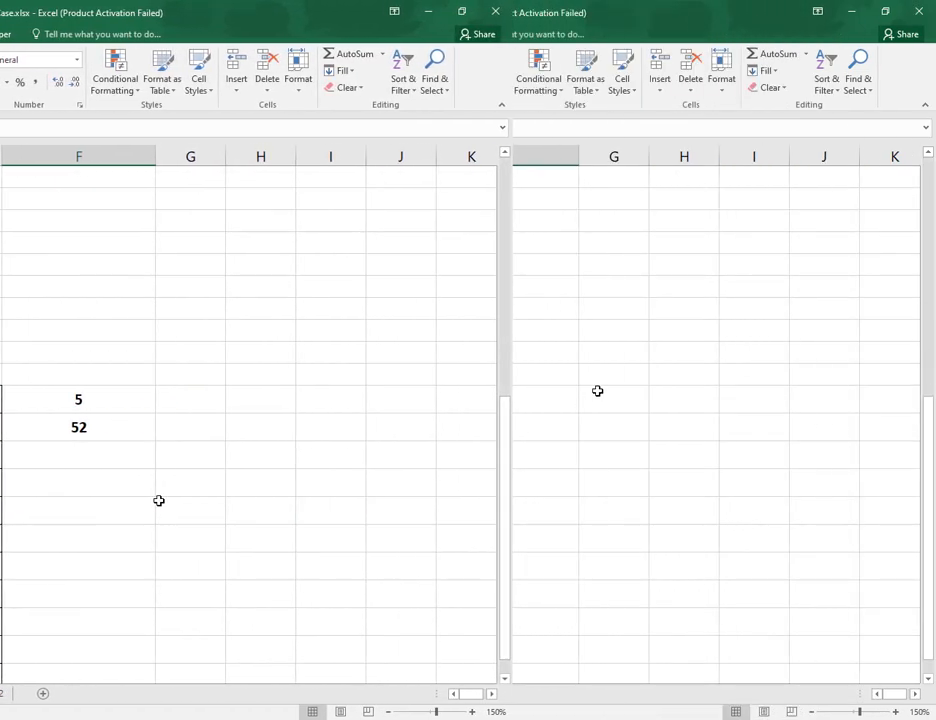
- Enter a COUNTIF formula in F31 that counts the "F" entries in the range A29:E39
left_click(517, 456)
type("=c")
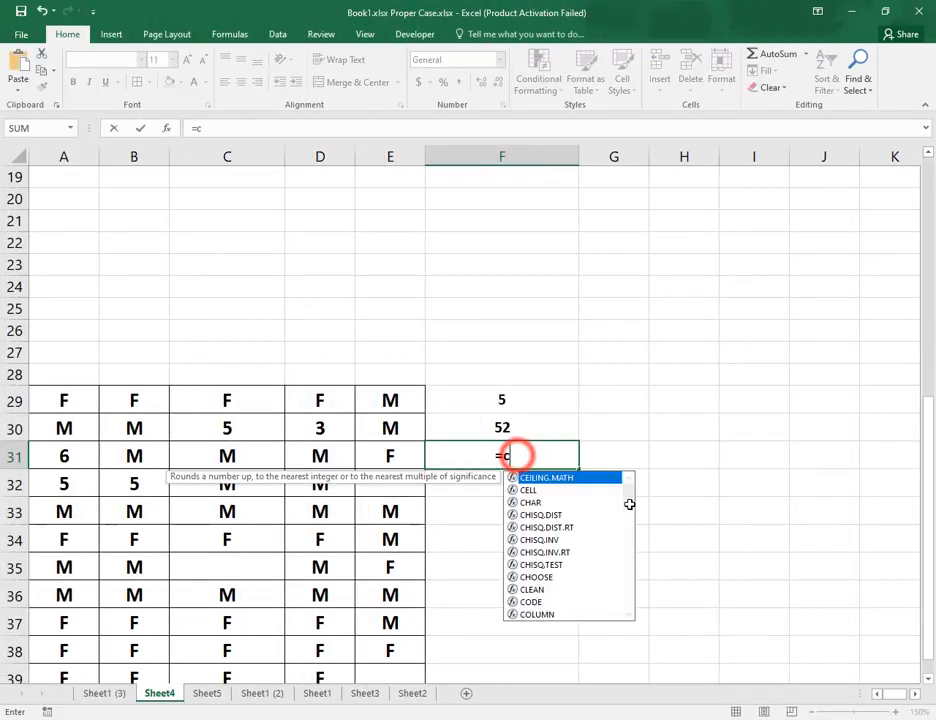
type("ounti")
key("Tab")
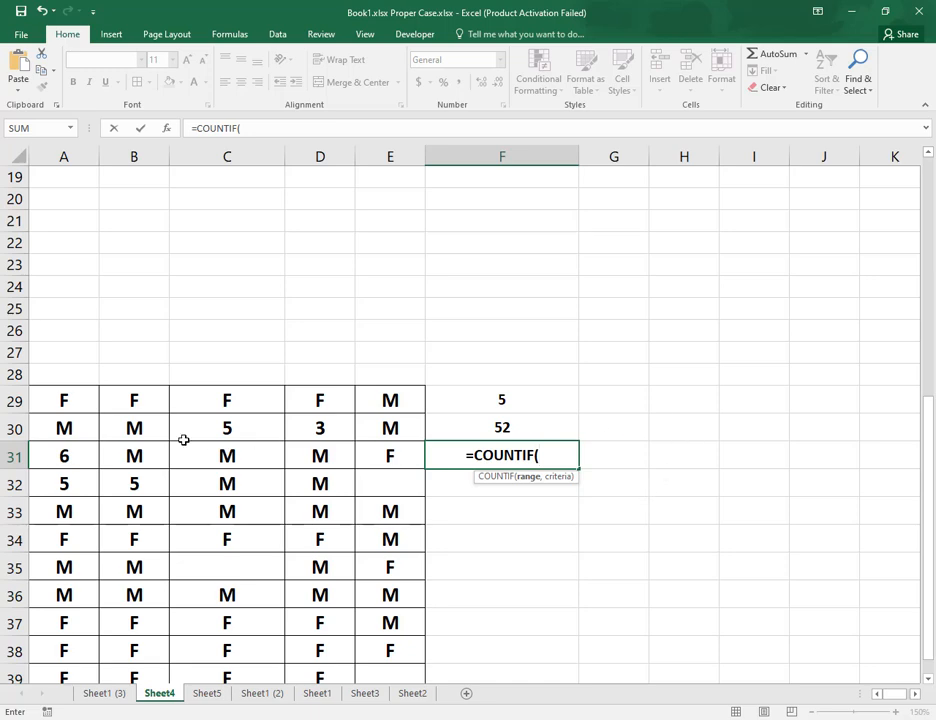
scroll(483, 305, "down", 2)
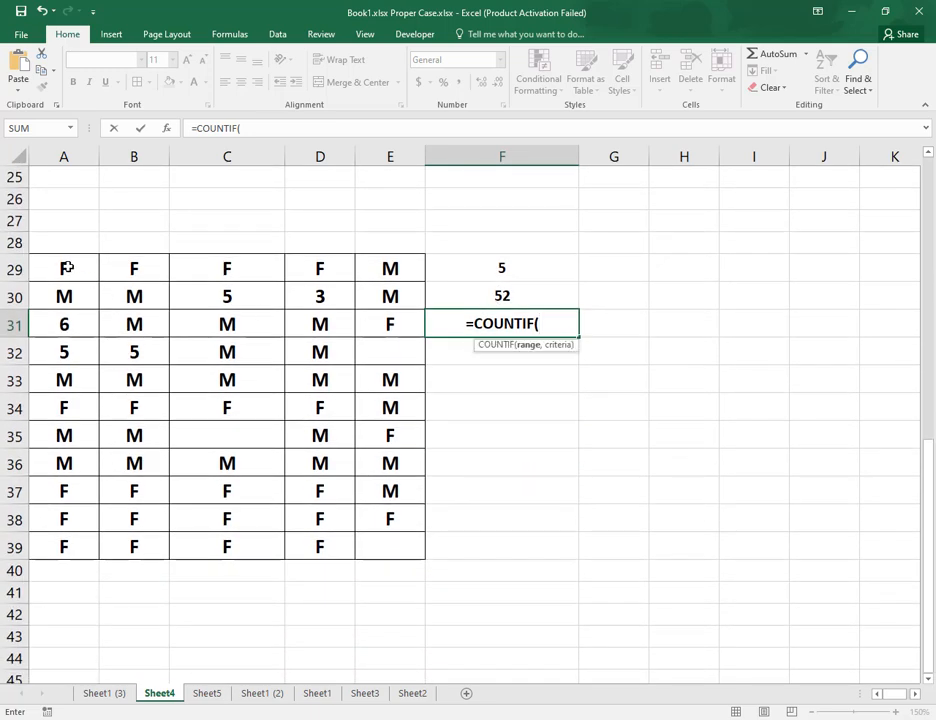
left_click_drag(66, 268, 390, 551)
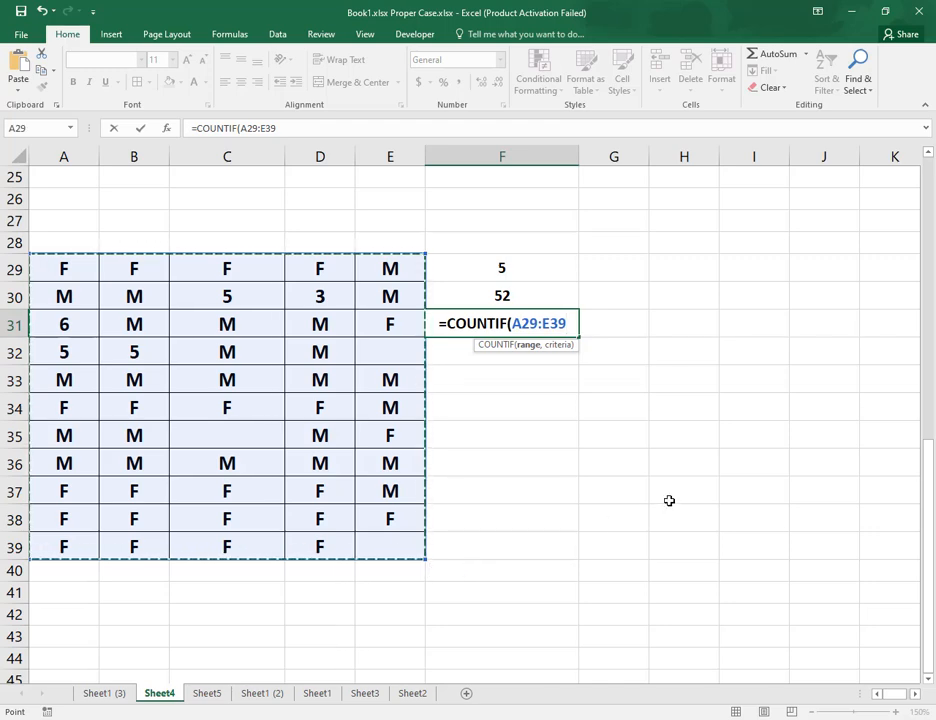
type(",")
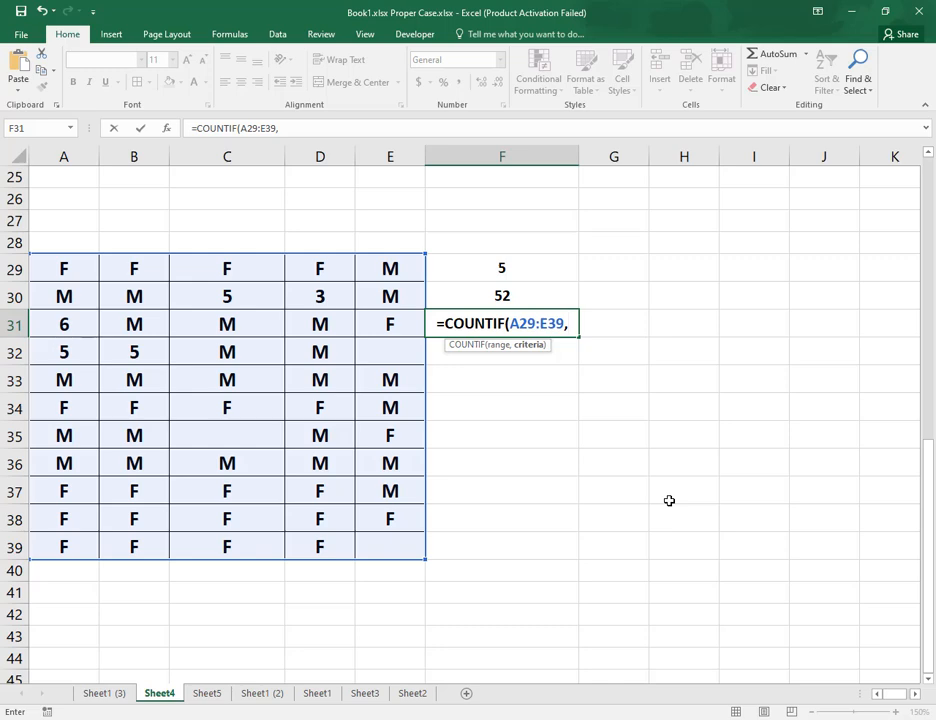
type("\"")
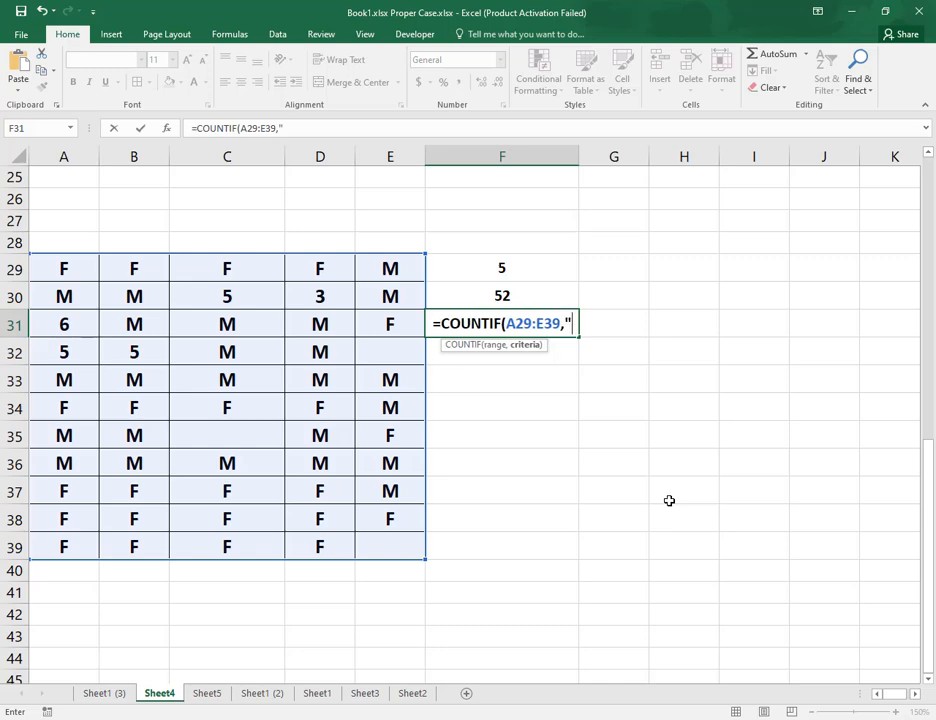
type("F")
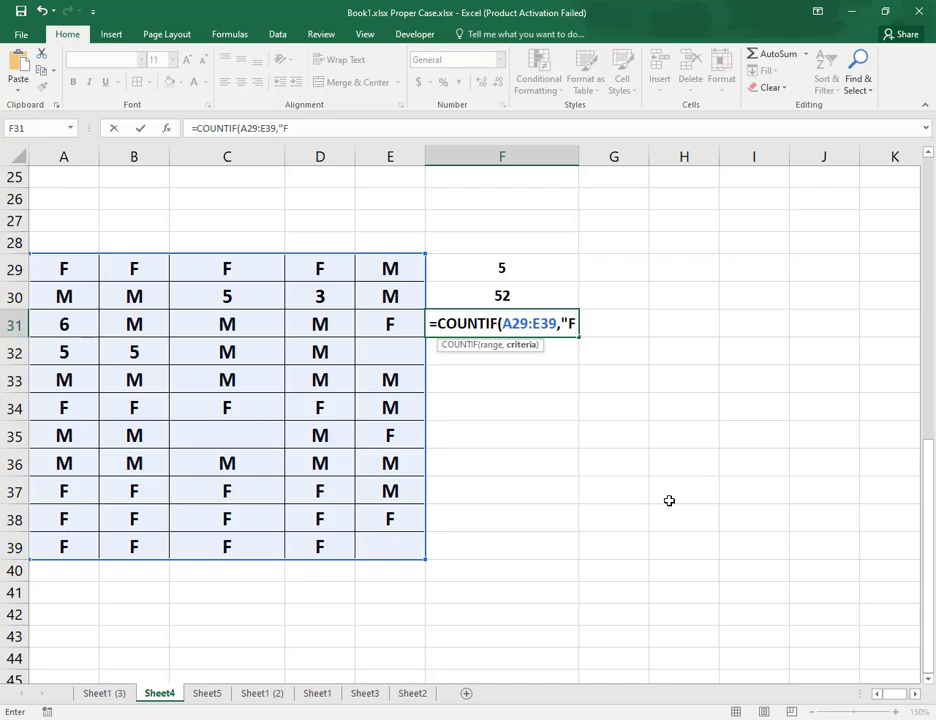
type("\"")
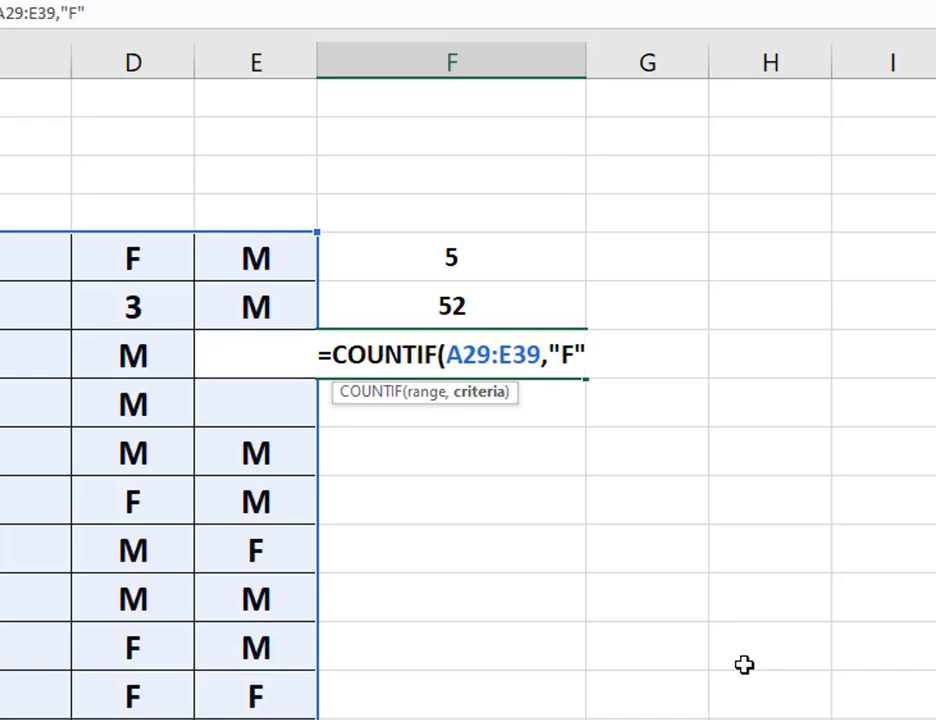
type(")")
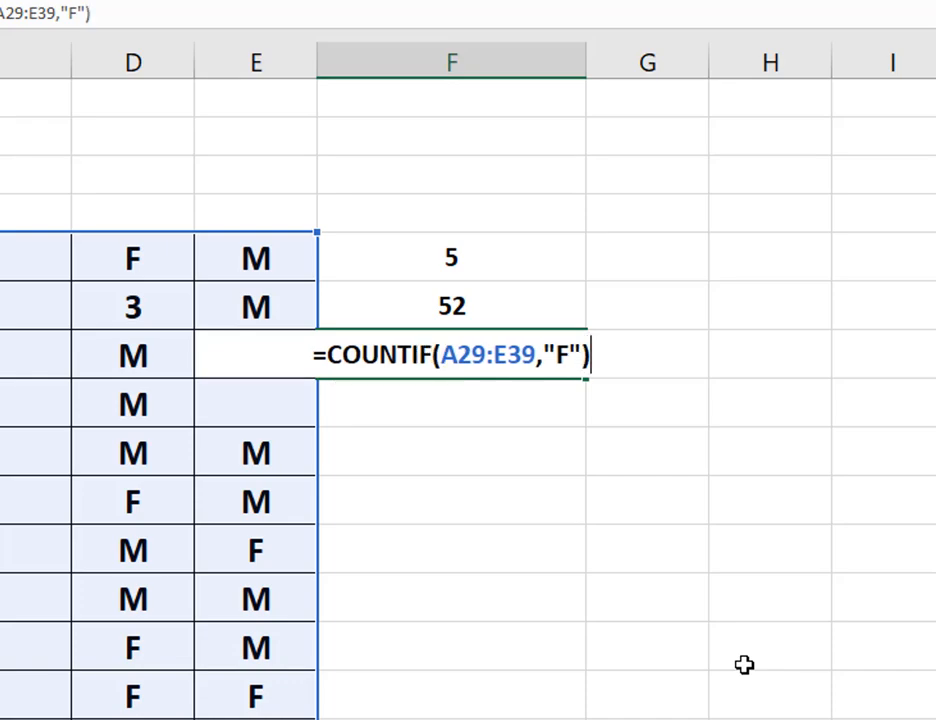
key("Return")
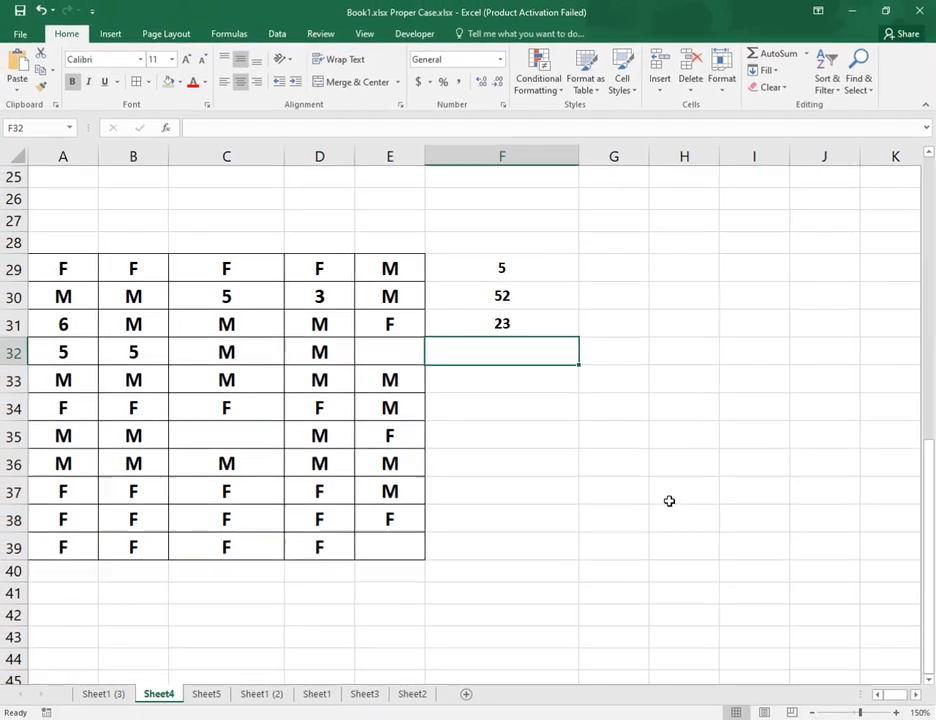
- Check the COUNTIF formula in F31 against the F and M entries in the table A29:E39
left_click(508, 322)
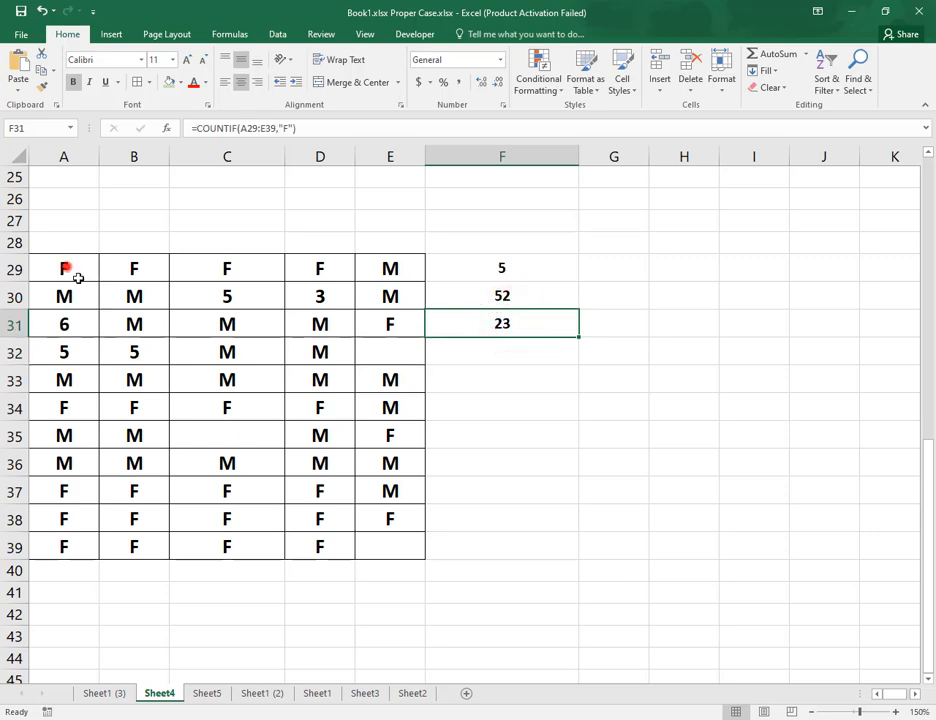
left_click_drag(77, 278, 390, 548)
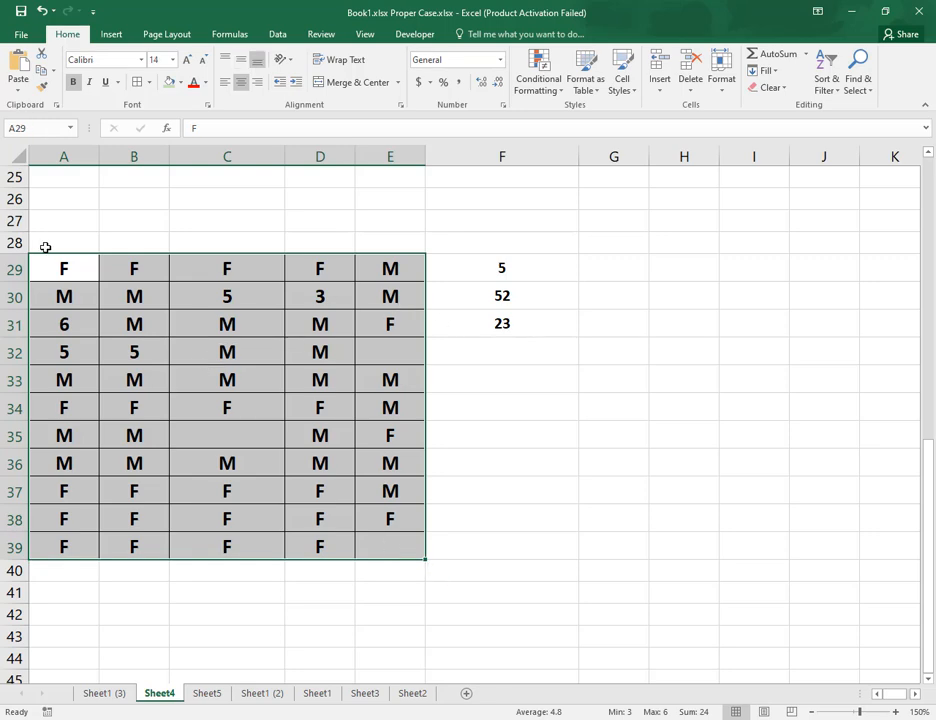
left_click(86, 272)
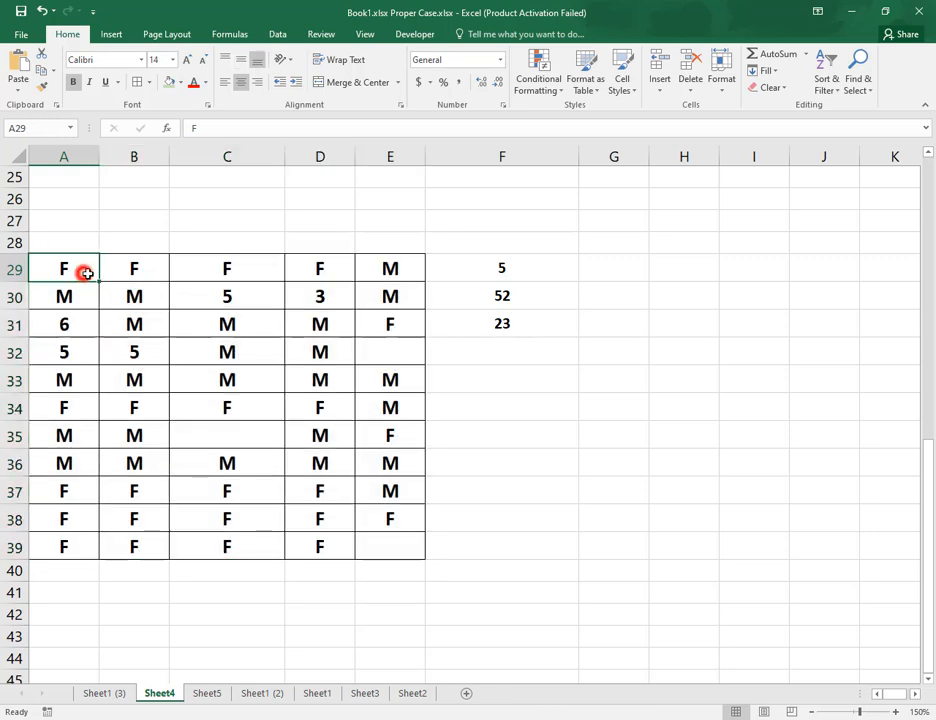
left_click(535, 330)
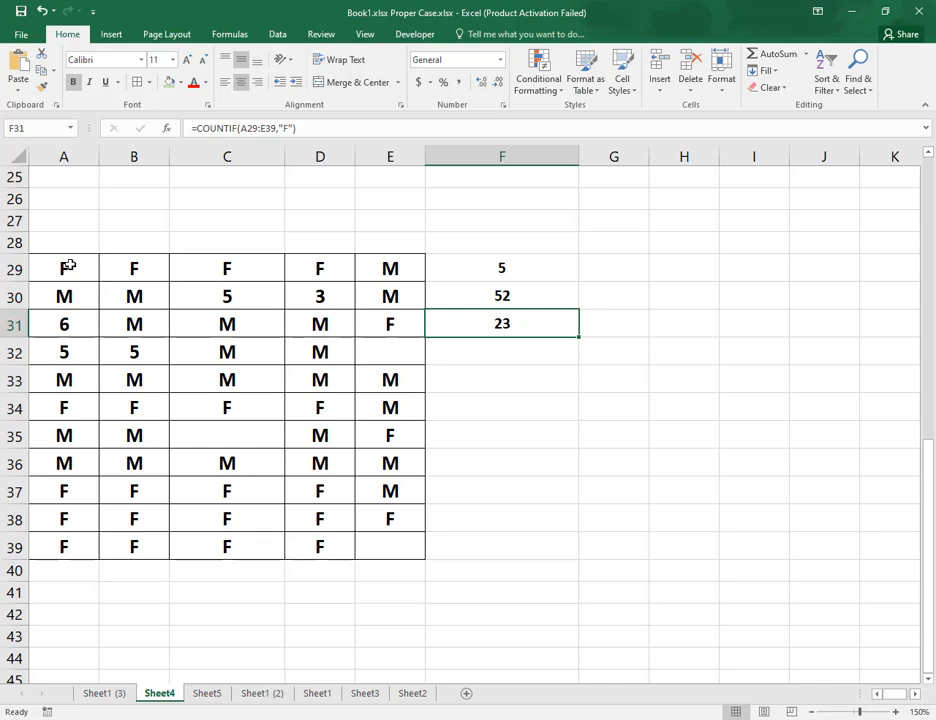
left_click_drag(68, 266, 412, 539)
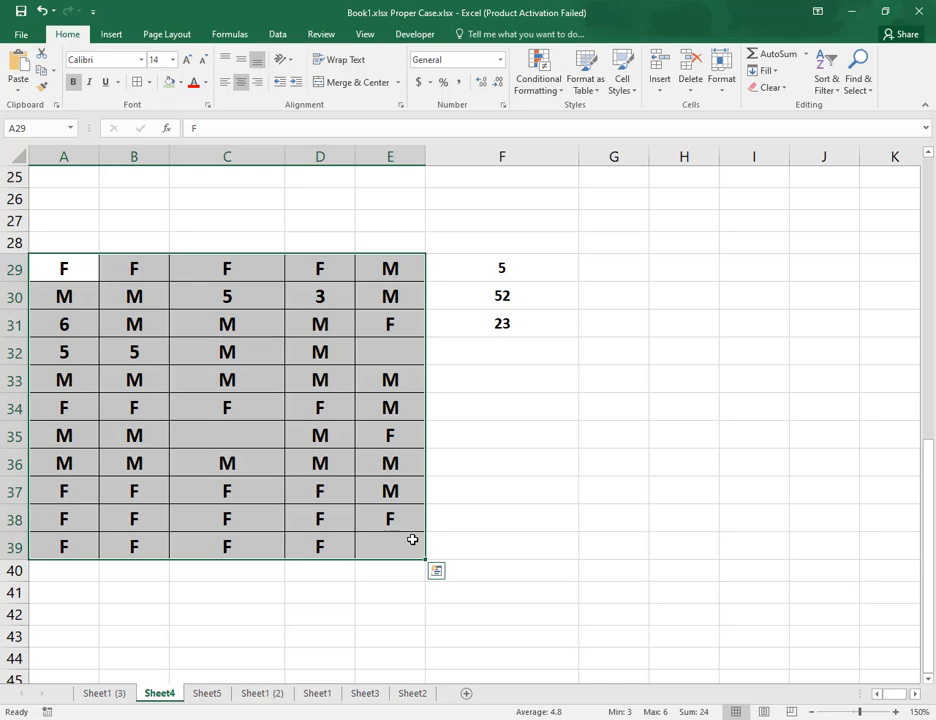
left_click(397, 411)
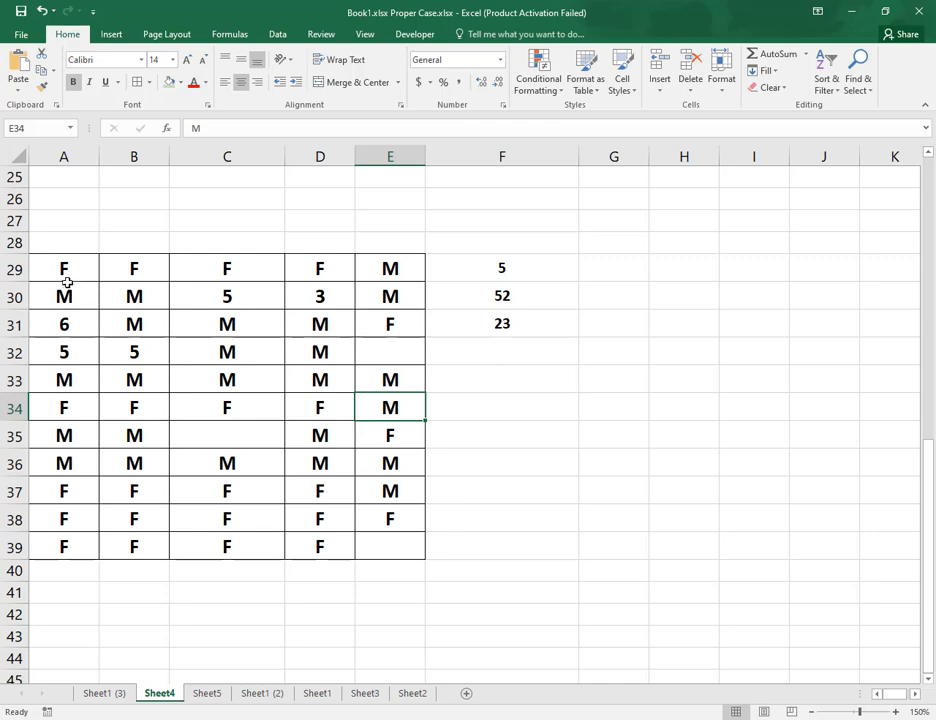
mouse_move(66, 266)
left_mouse_down()
mouse_move(378, 563)
mouse_move(395, 543)
left_mouse_up()
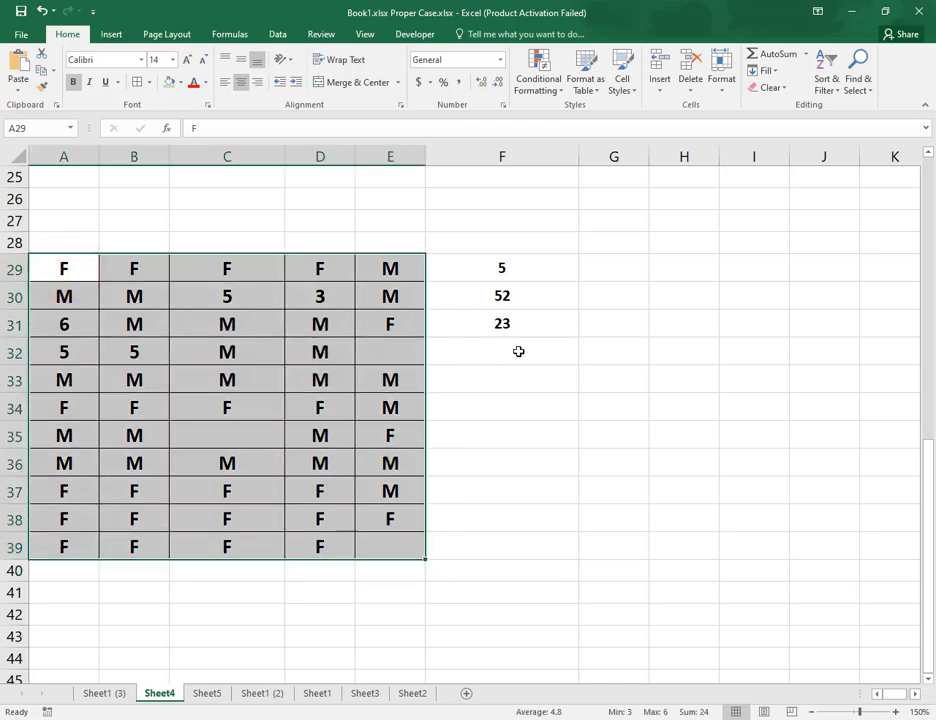
left_click(514, 352)
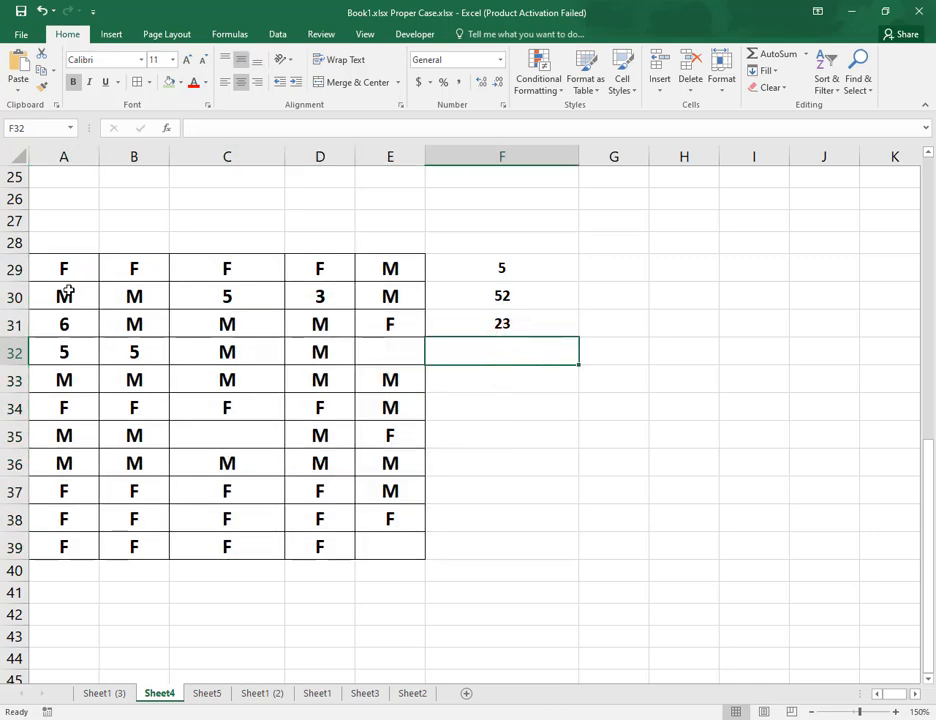
mouse_move(78, 280)
left_mouse_down()
mouse_move(363, 514)
mouse_move(384, 543)
left_mouse_up()
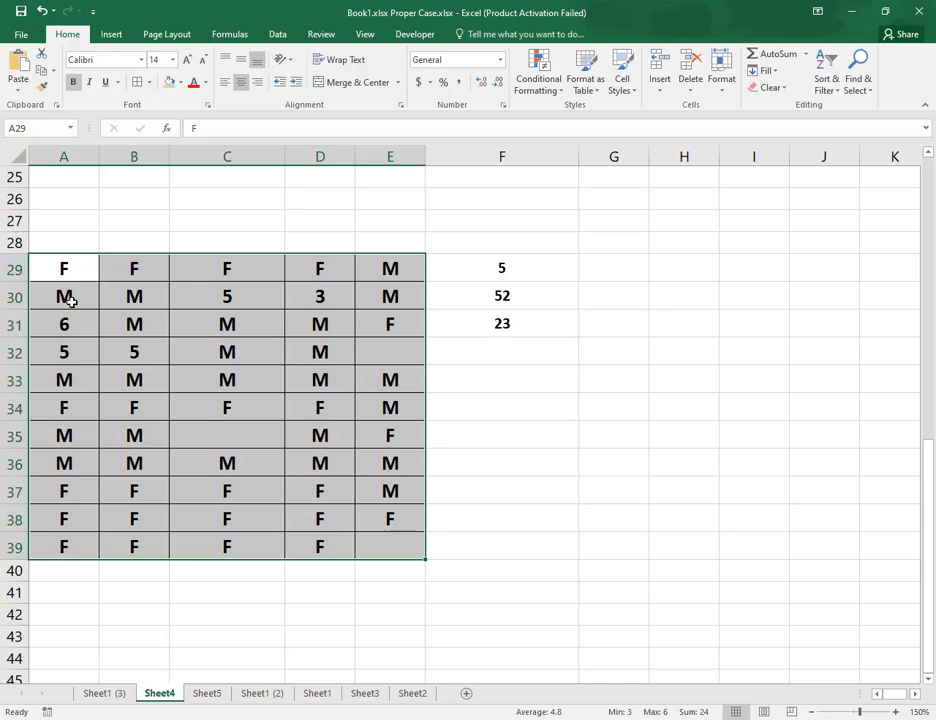
- Enter a COUNTIF formula in F32 that counts the "M" entries in the range A29:E39
left_click(477, 362)
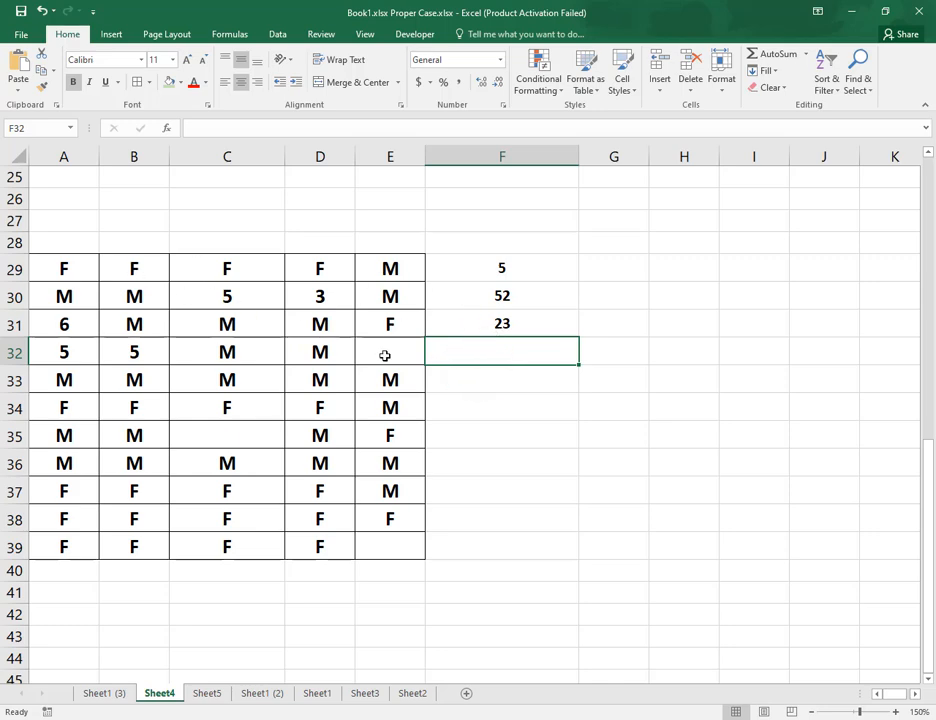
type("=")
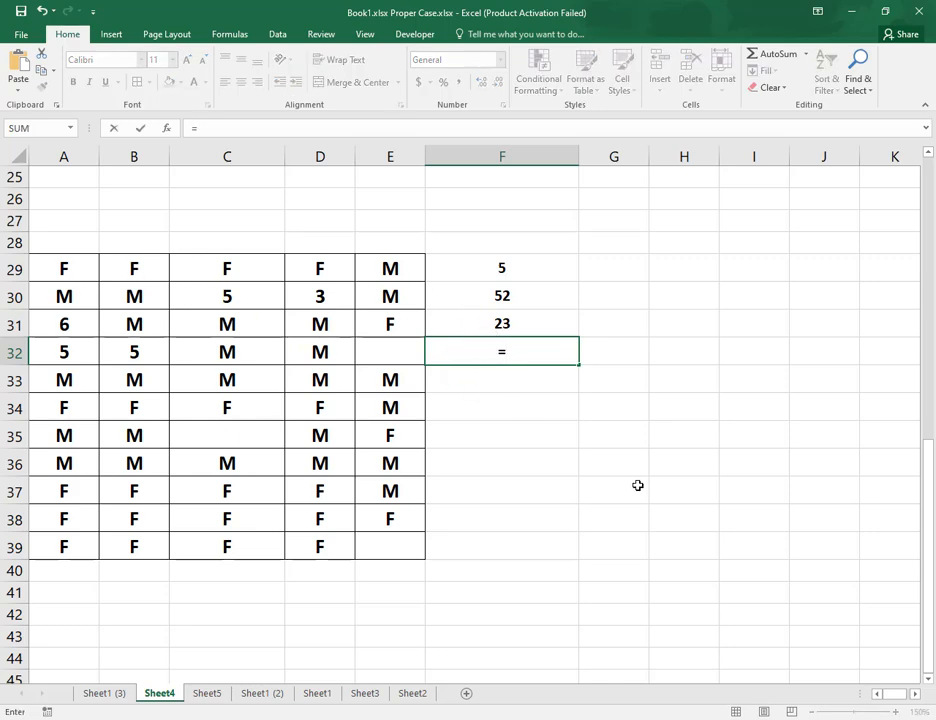
type("coun")
key("Down")
key("Down")
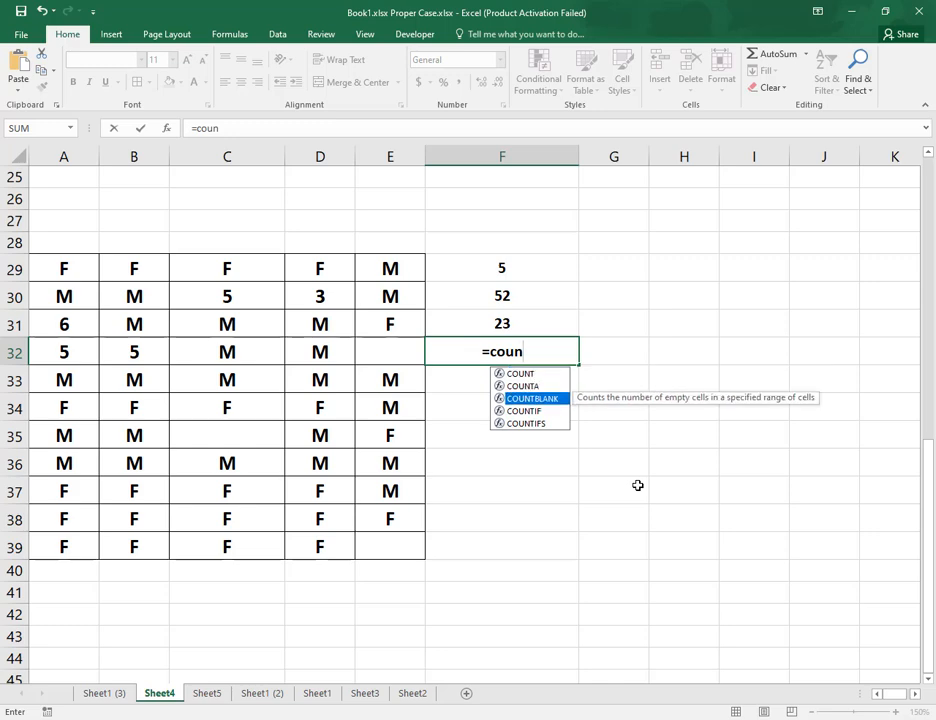
key("Down")
key("Tab")
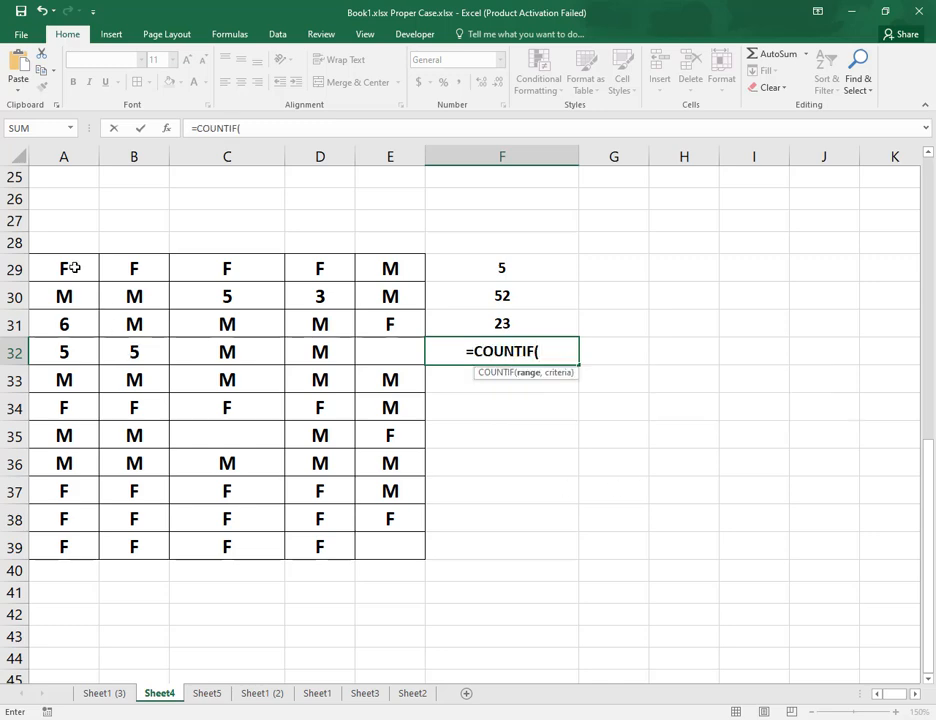
left_click_drag(68, 268, 393, 538)
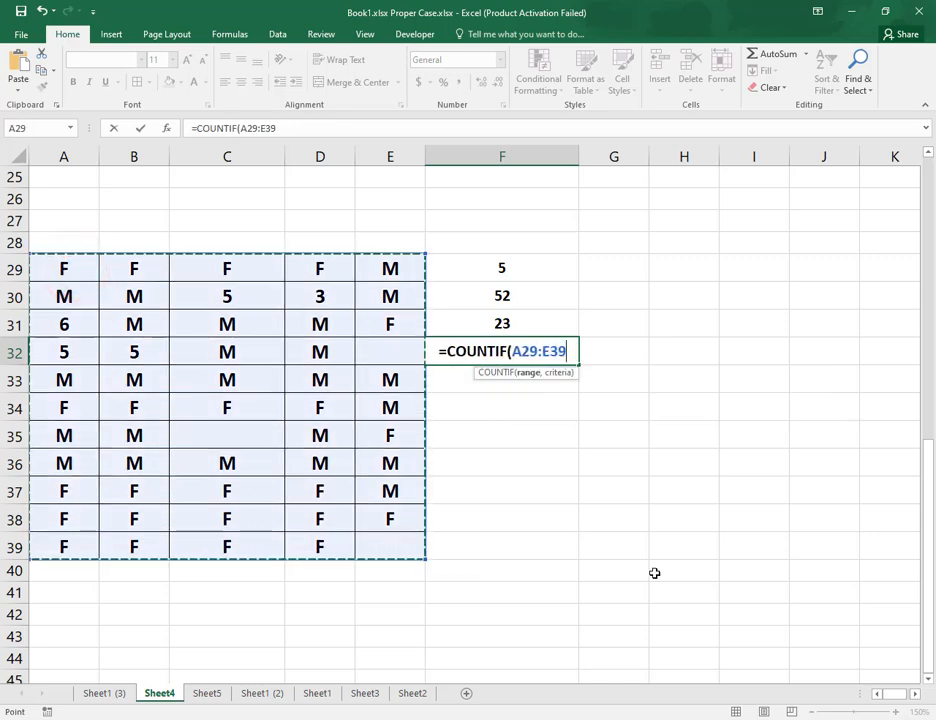
type(",")
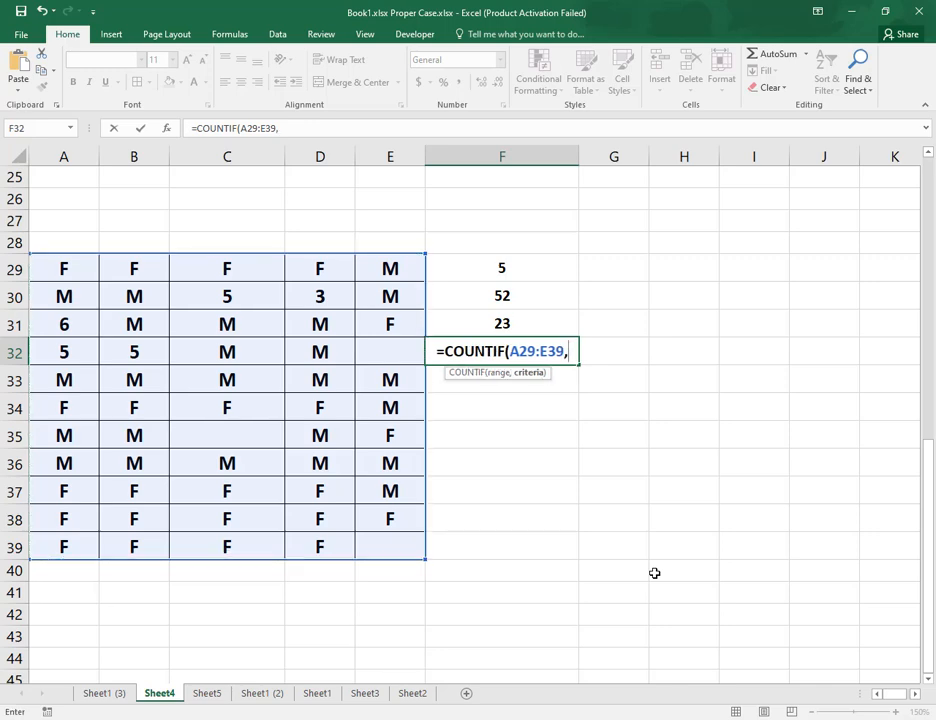
type("\"")
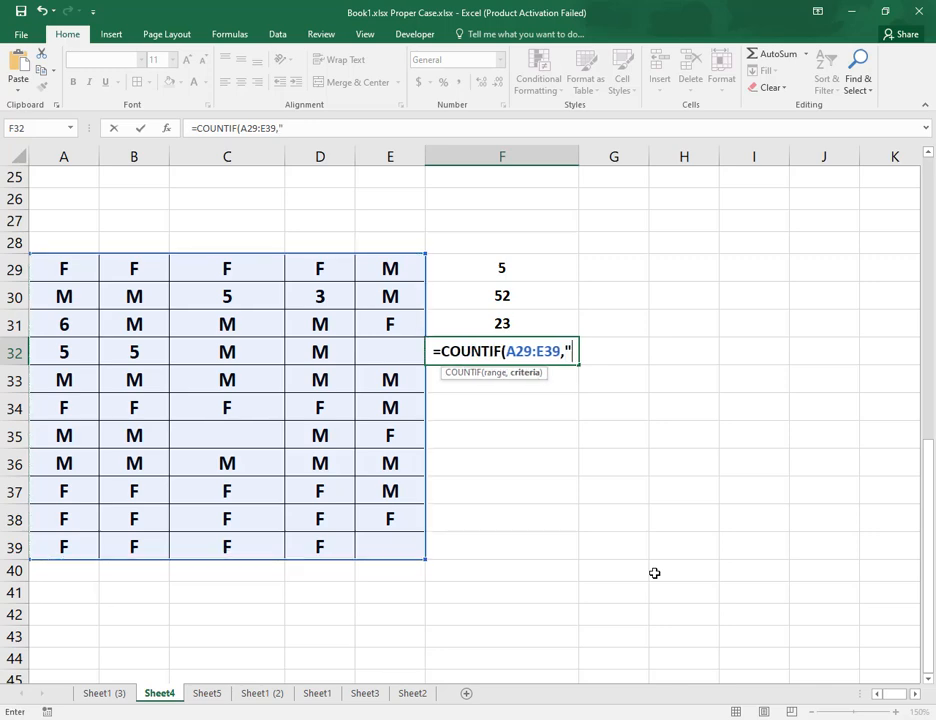
type("M\"")
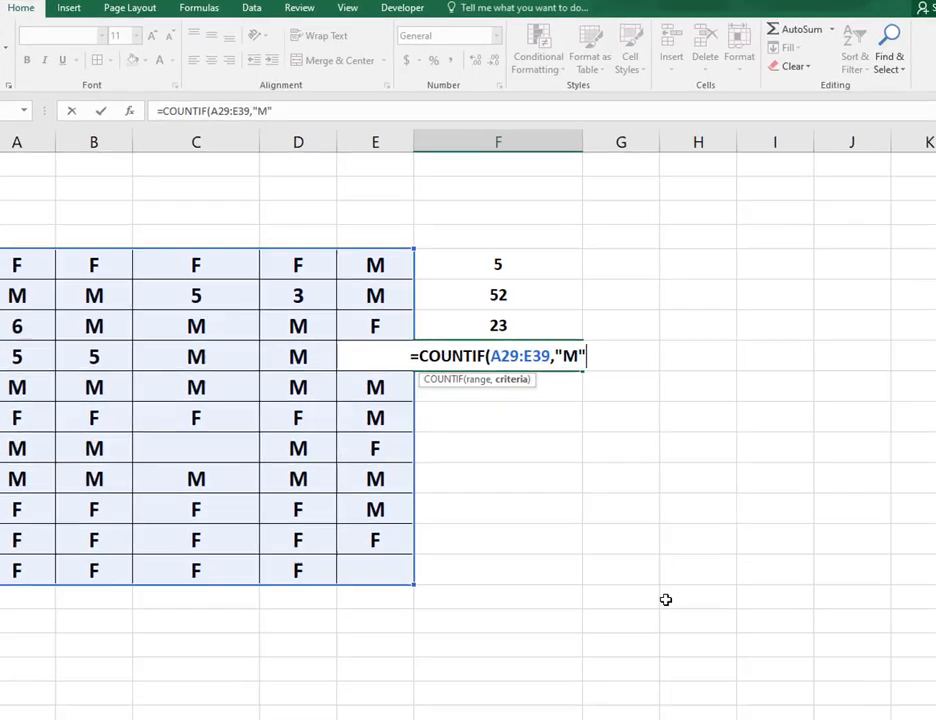
type(")")
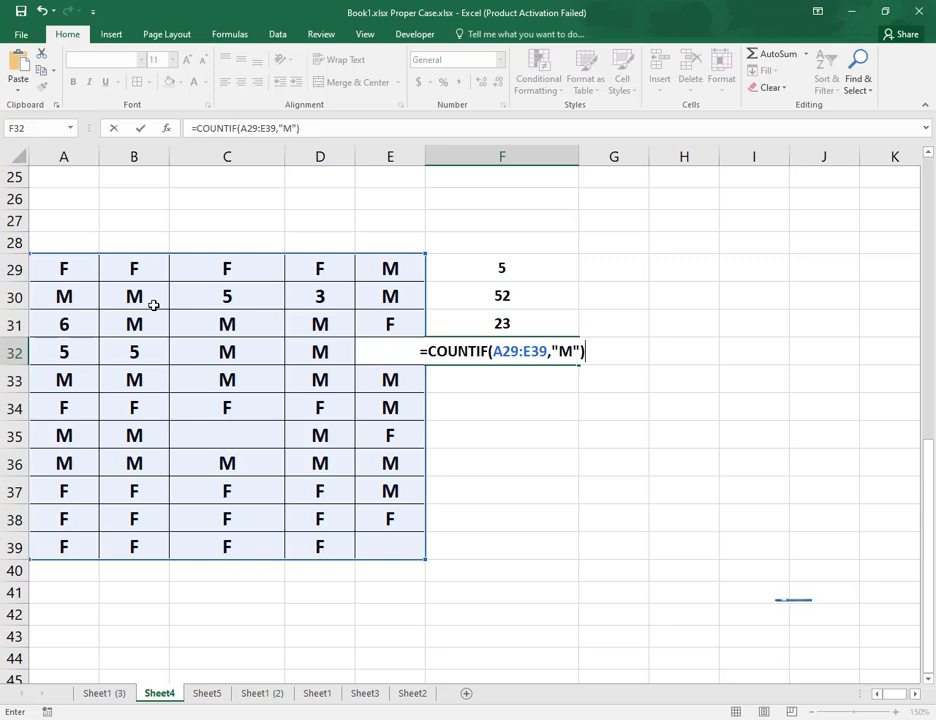
key("Return")
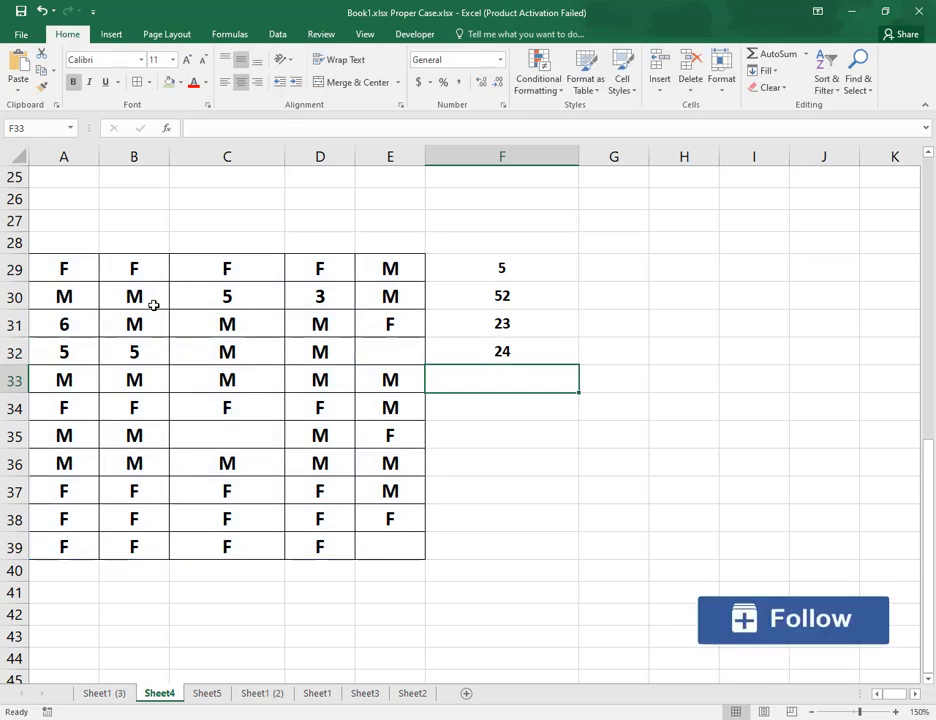
- Total the two COUNTIF results F31:F32 in F33 with AutoSum, and clear that total again
left_click(525, 351)
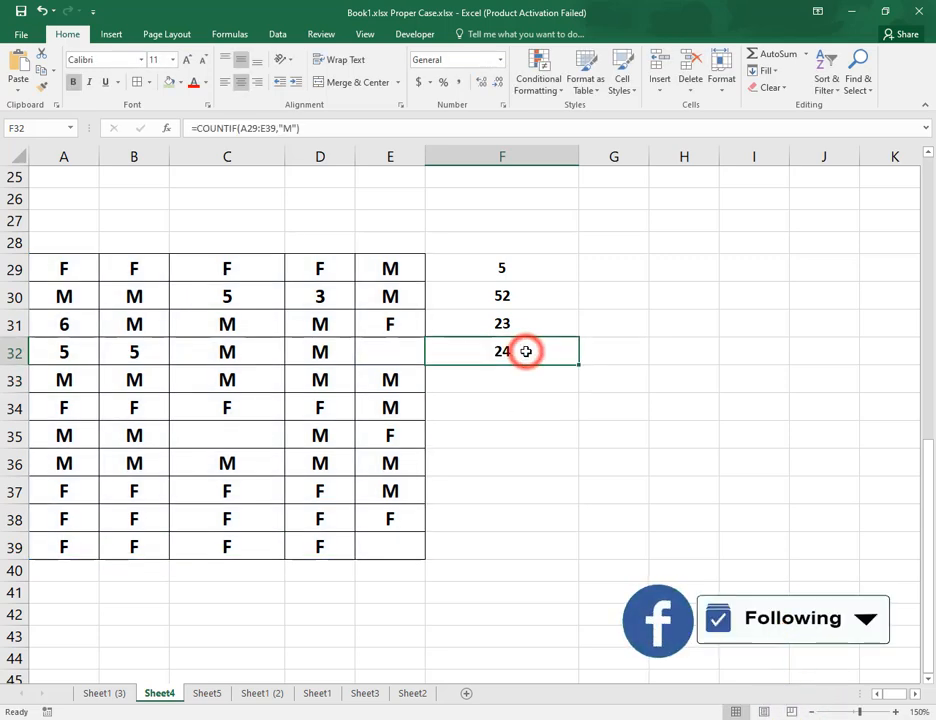
left_click_drag(527, 324, 533, 374)
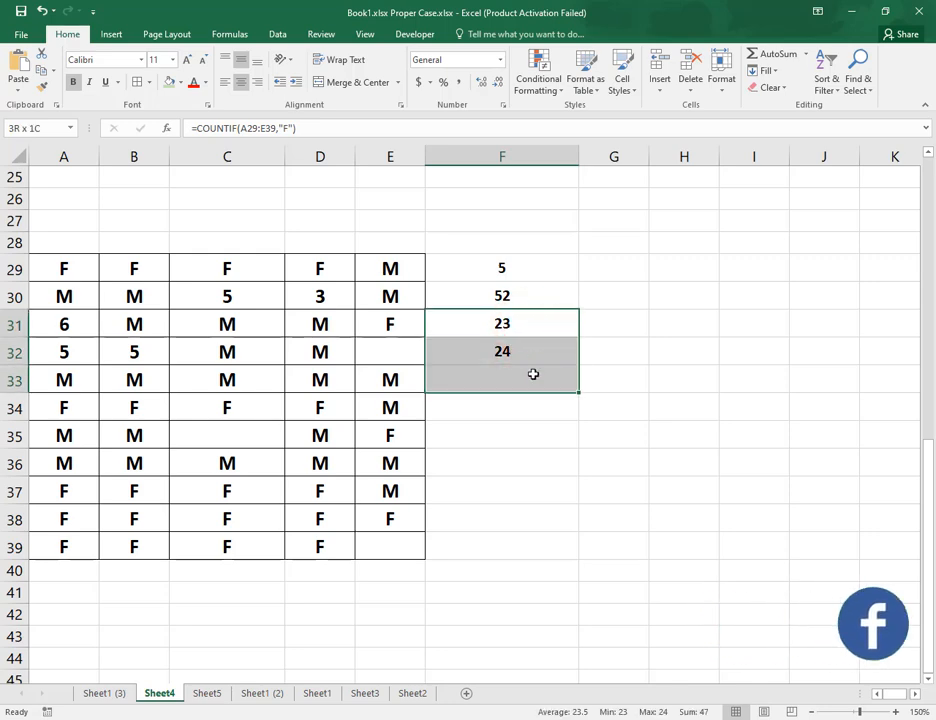
left_click(789, 57)
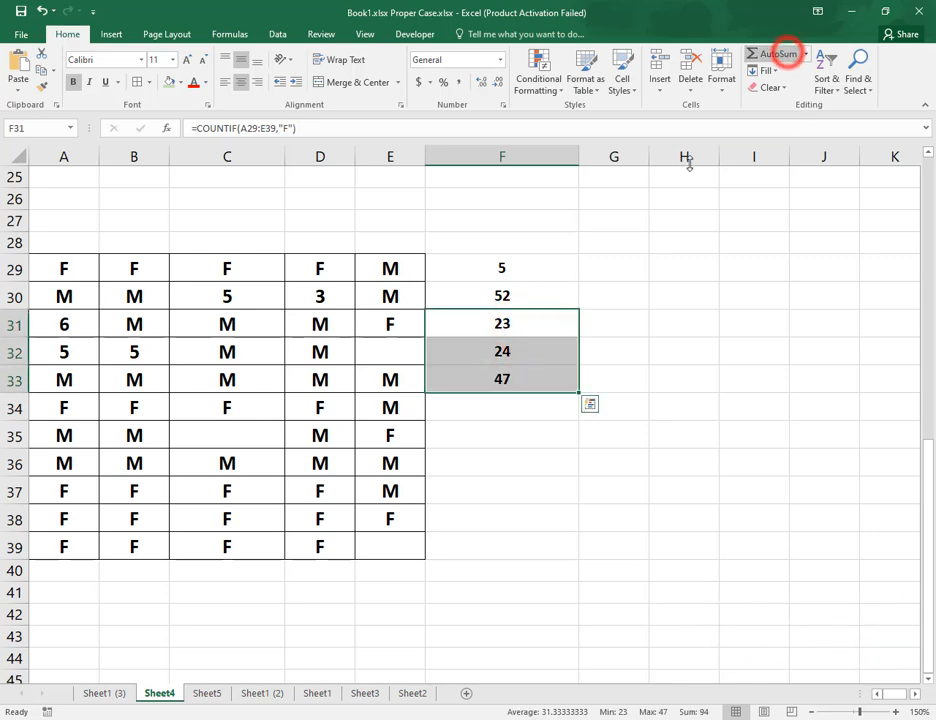
left_click(541, 384)
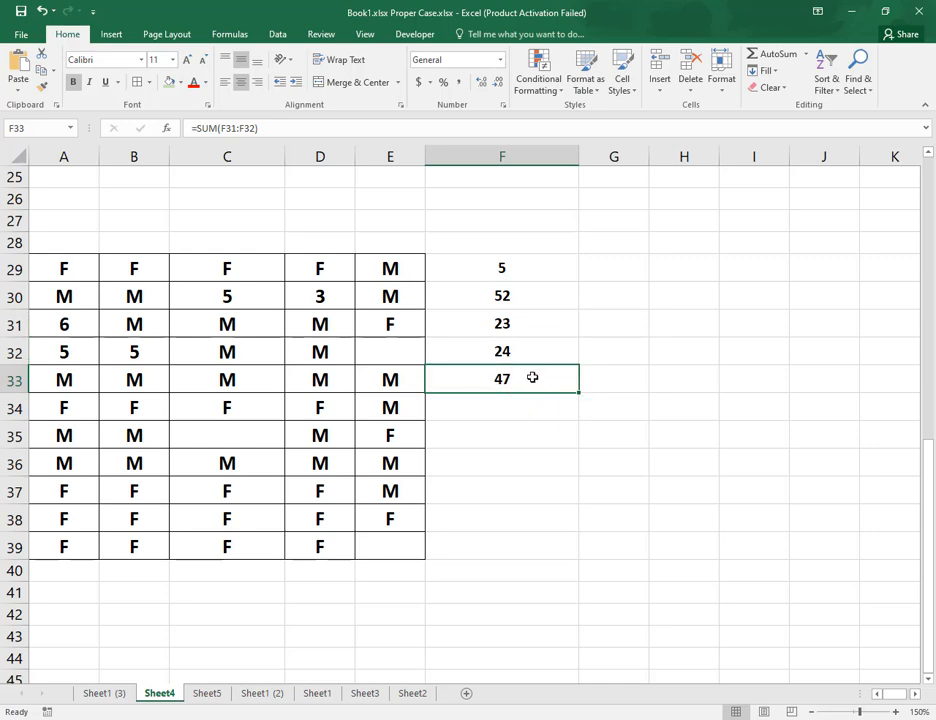
key("Delete")
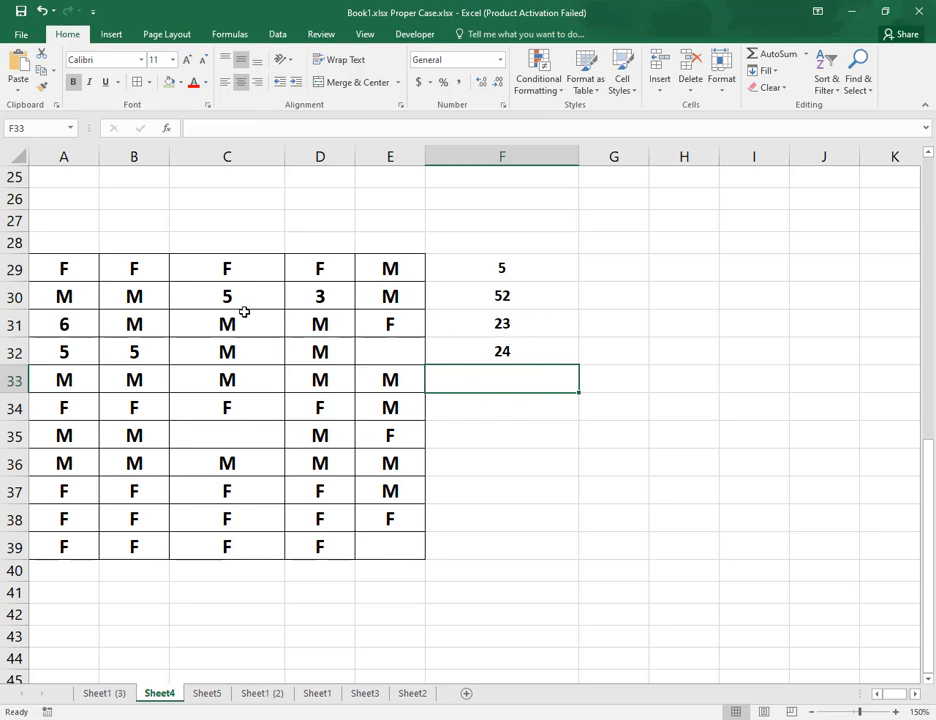
- Compare the COUNTA and COUNTIF formulas in F30:F32 with the table A29:E39, and examine the blank cells C35, E39 and E32
left_click_drag(78, 272, 396, 548)
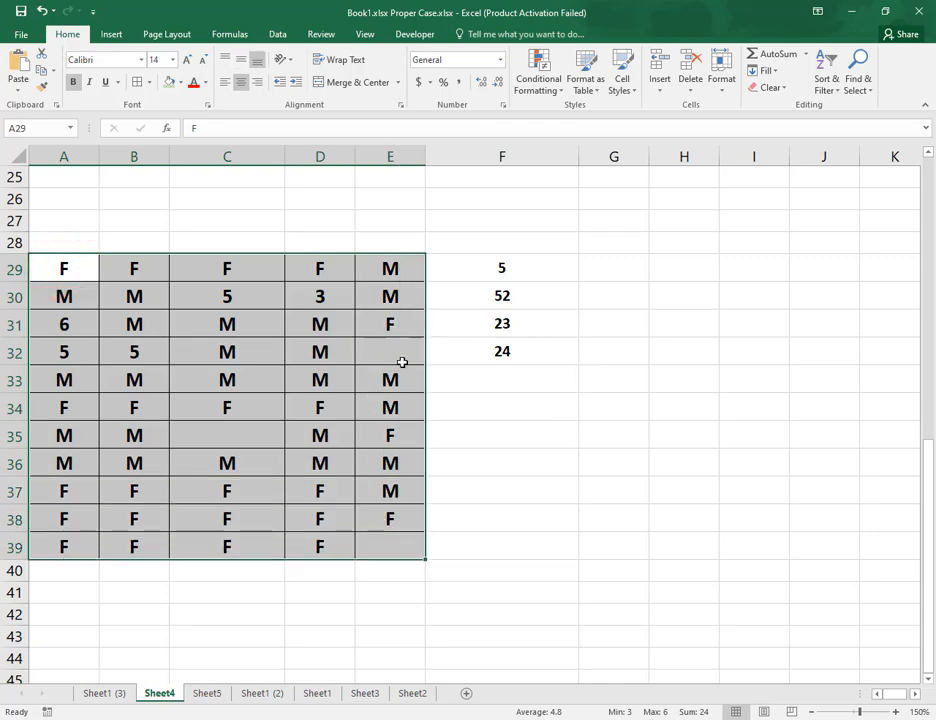
left_click(512, 296)
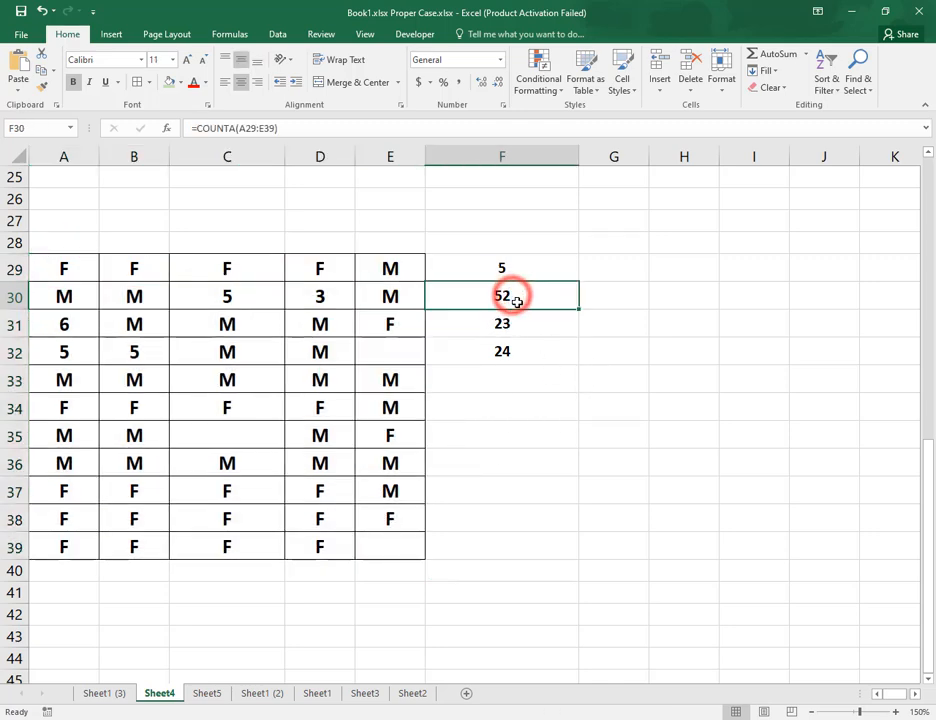
left_click(504, 353)
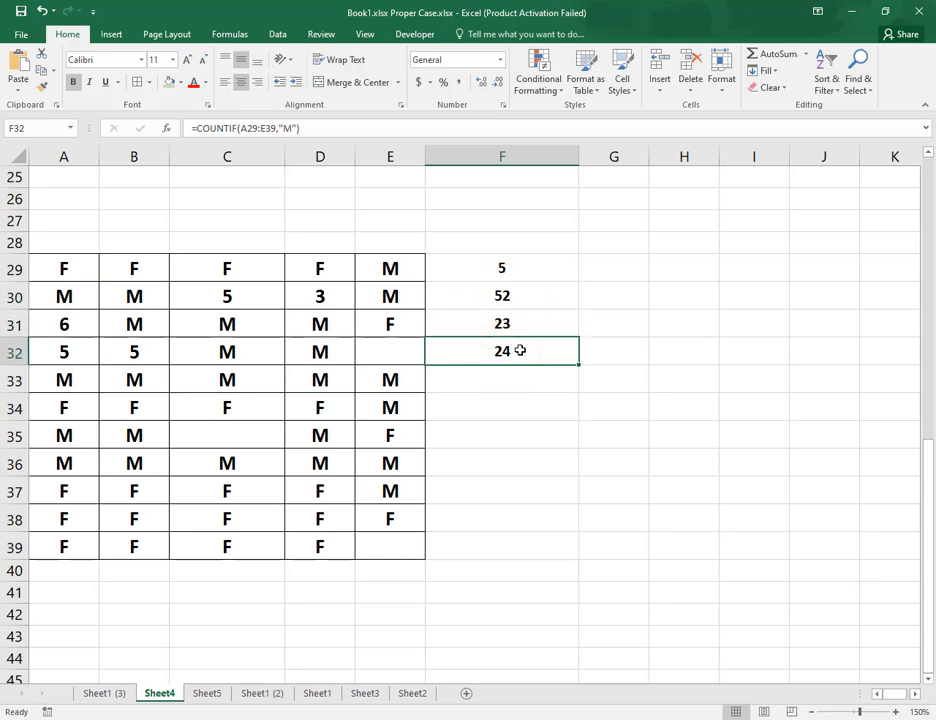
left_click(329, 351)
left_click(505, 327)
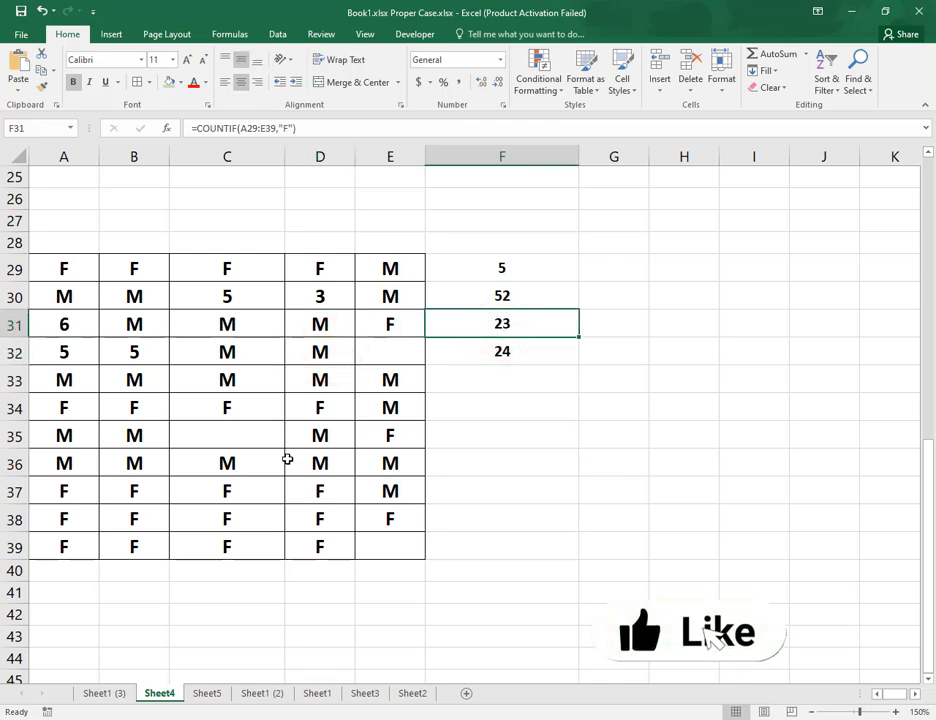
left_click(216, 439)
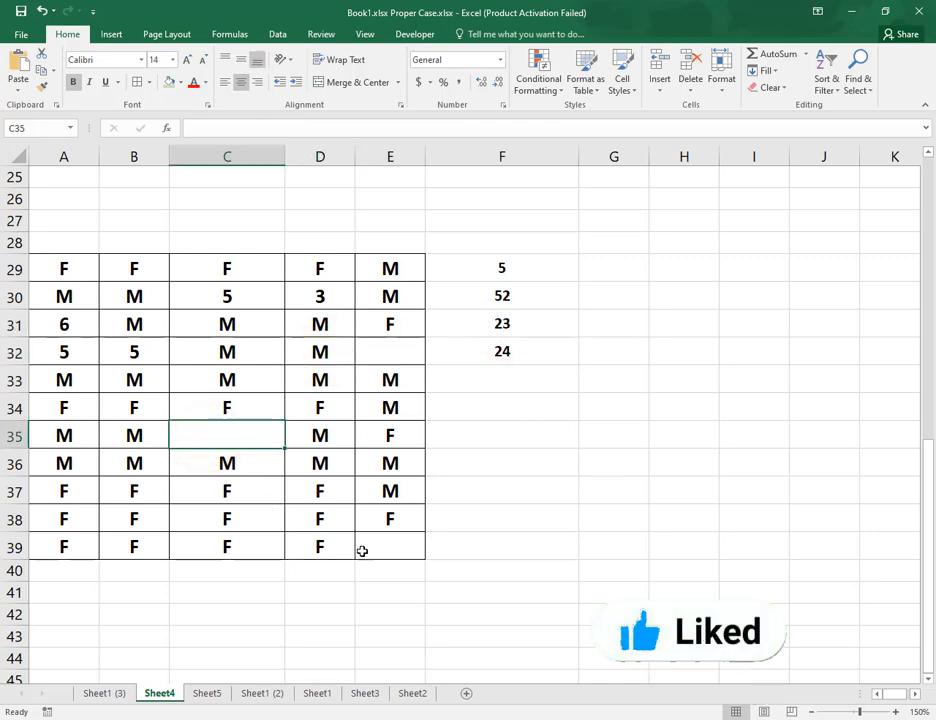
left_click(376, 547)
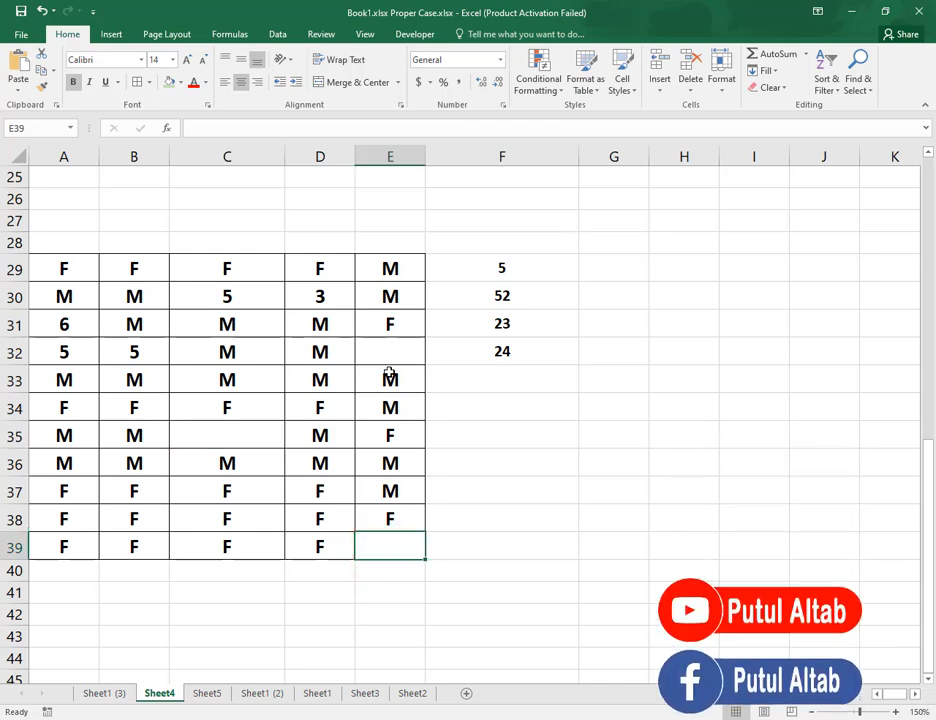
left_click(377, 340)
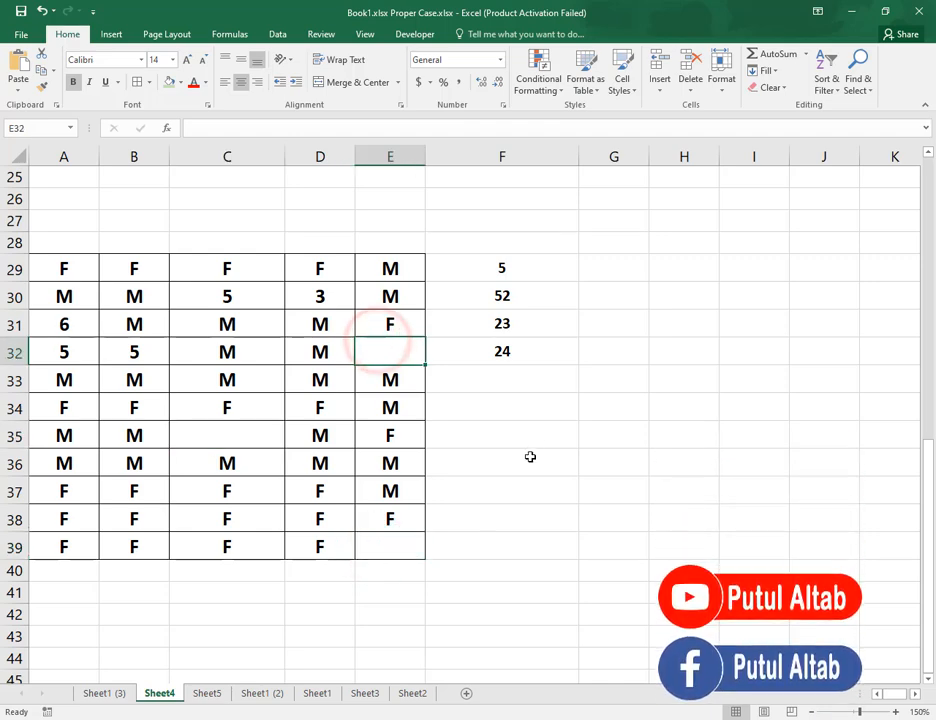
- Enter a COUNTBLANK formula in F33 that counts the empty cells in the range A29:E39
left_click(519, 380)
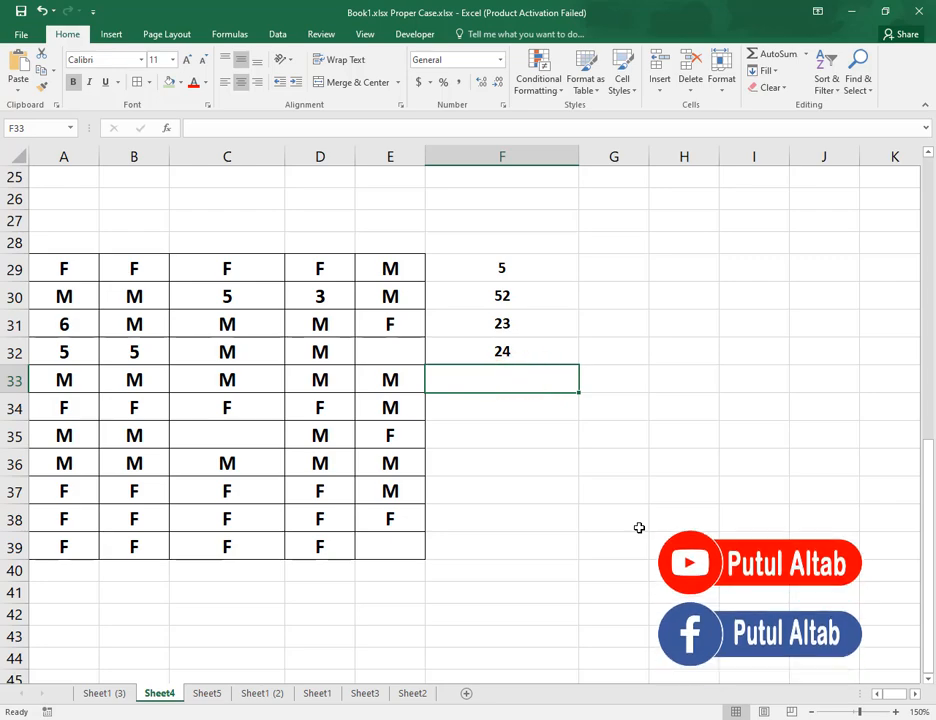
scroll(691, 528, "up", 8)
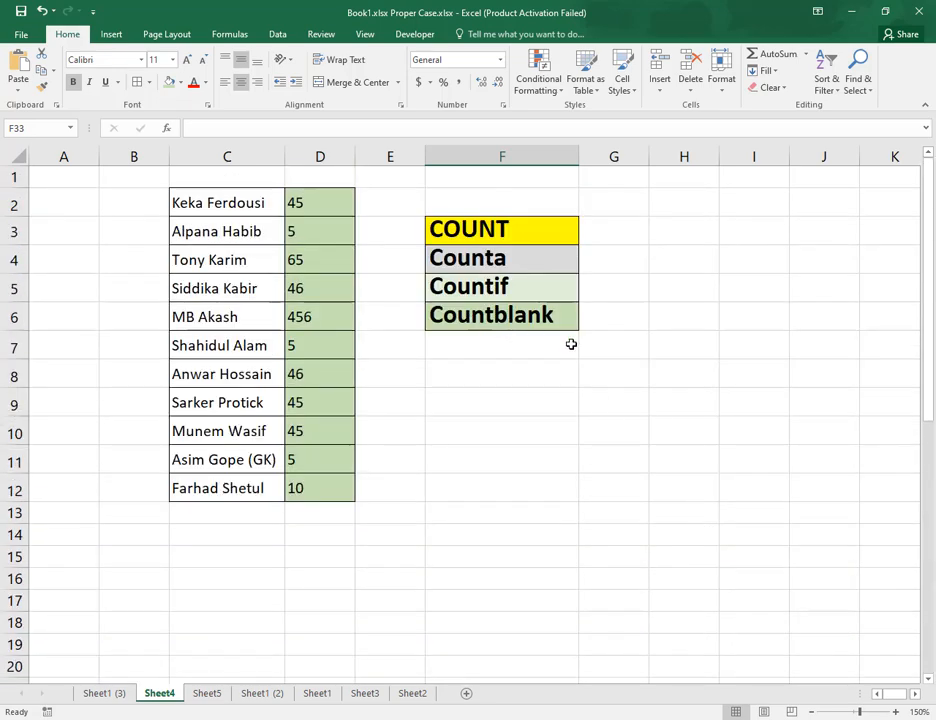
scroll(571, 344, "down", 6)
type("=coun")
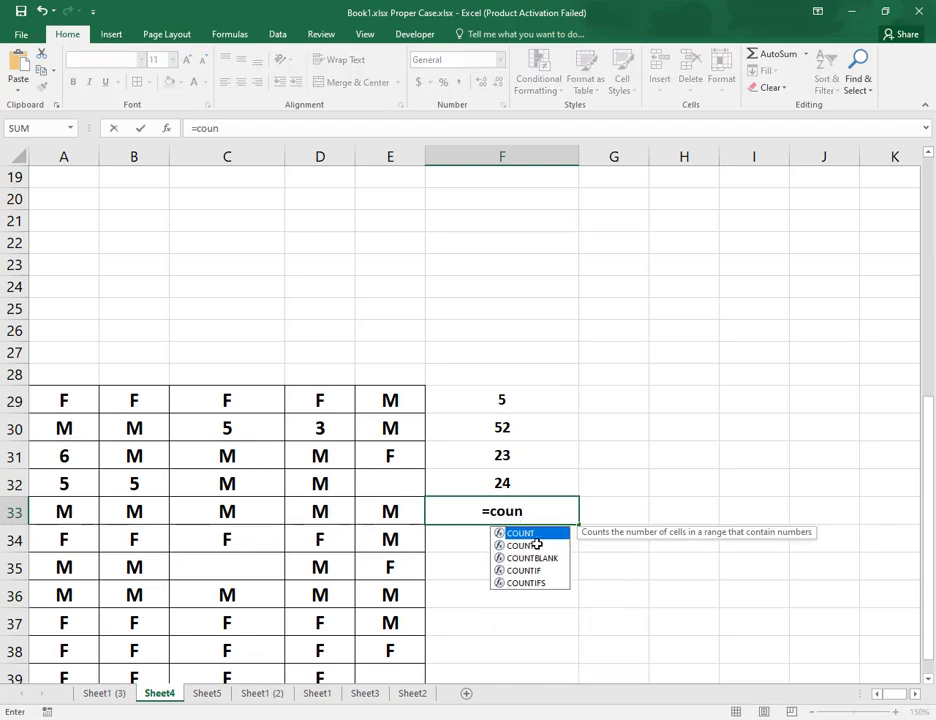
key("Down")
key("Down")
key("Tab")
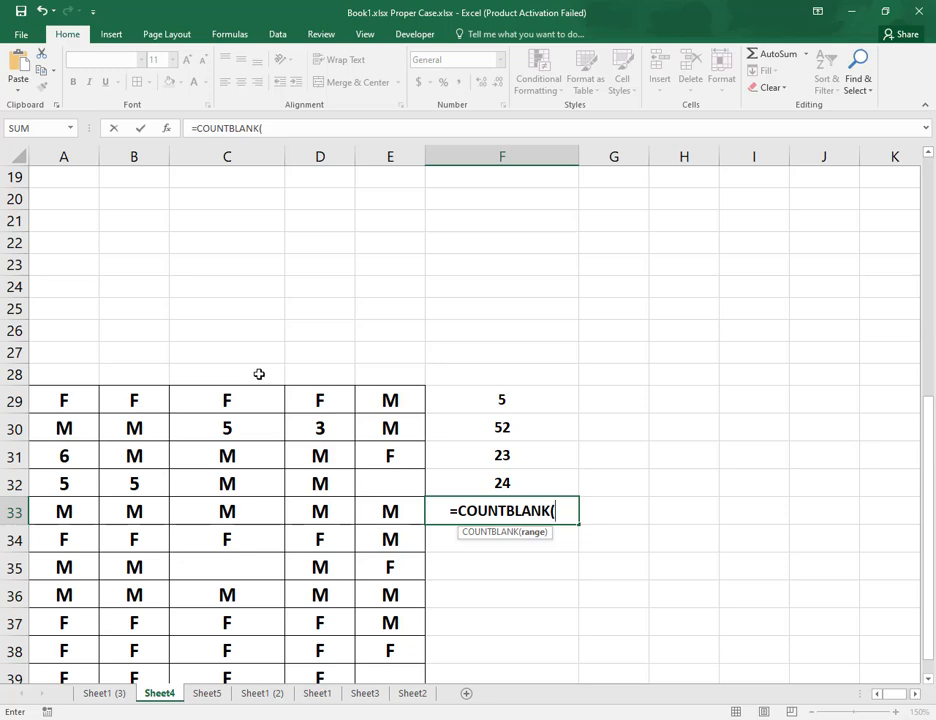
scroll(259, 374, "down", 2)
left_click_drag(64, 269, 395, 549)
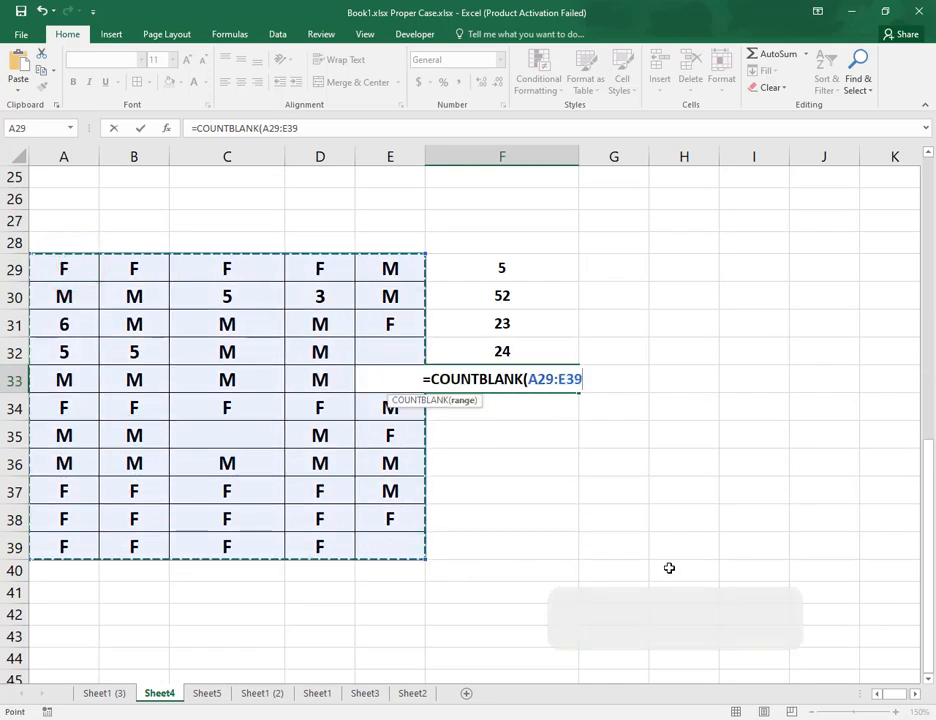
type(")")
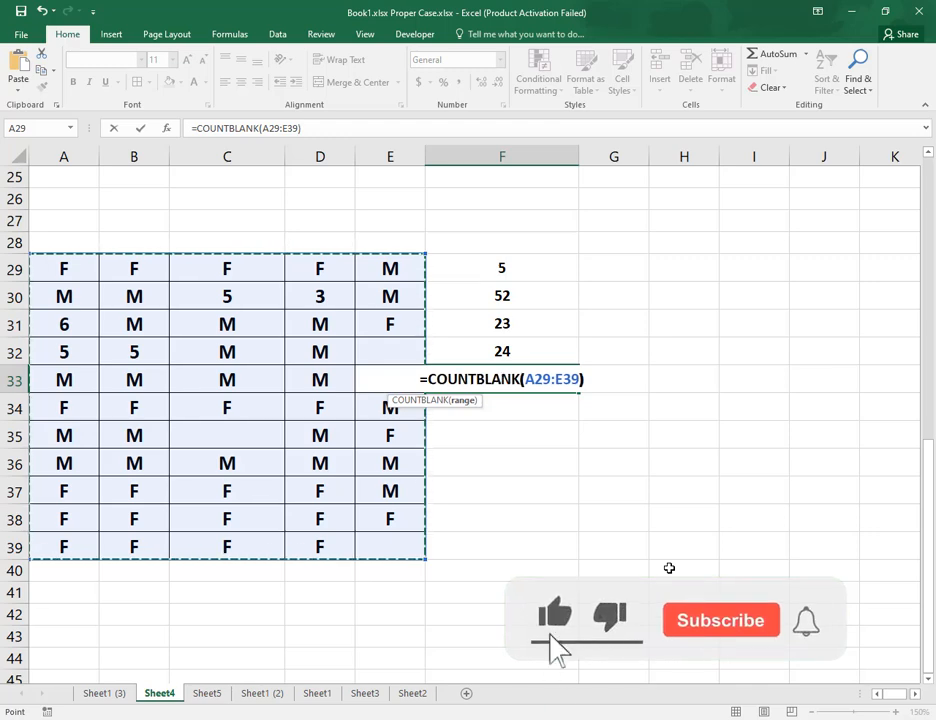
key("Return")
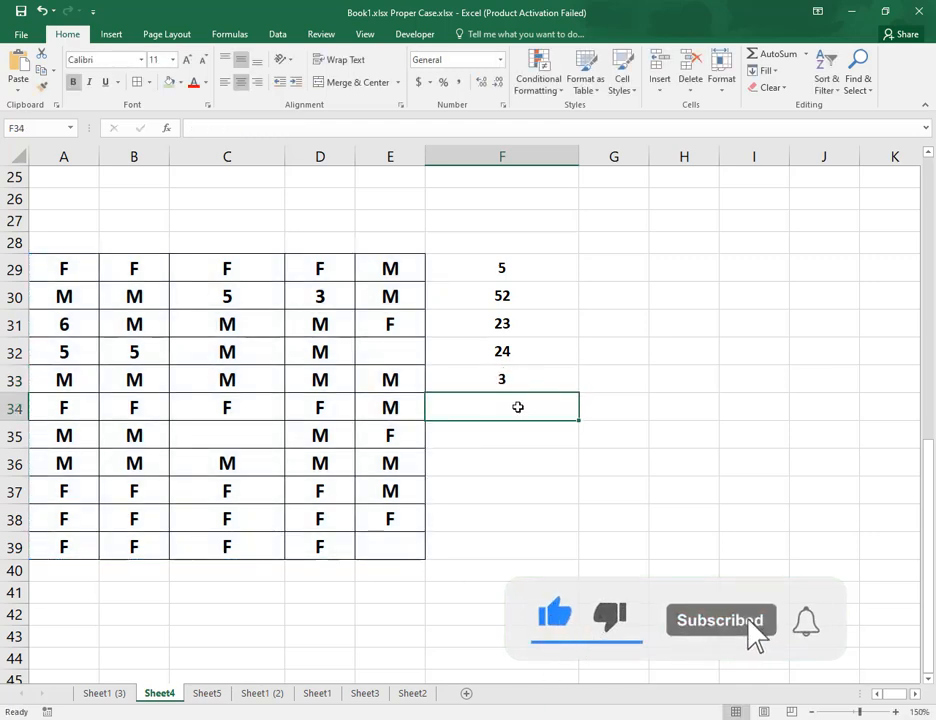
- Check the COUNTBLANK formula in F33 against the blank cells E32, E39 and C35, and clear the M entry in B36
left_click(510, 382)
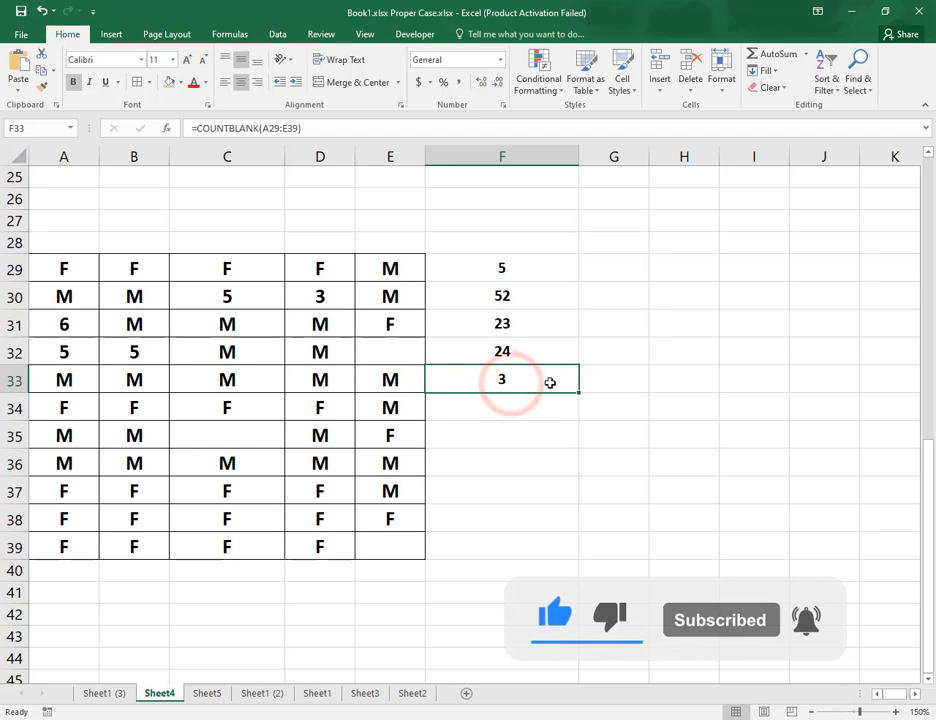
left_click(401, 356)
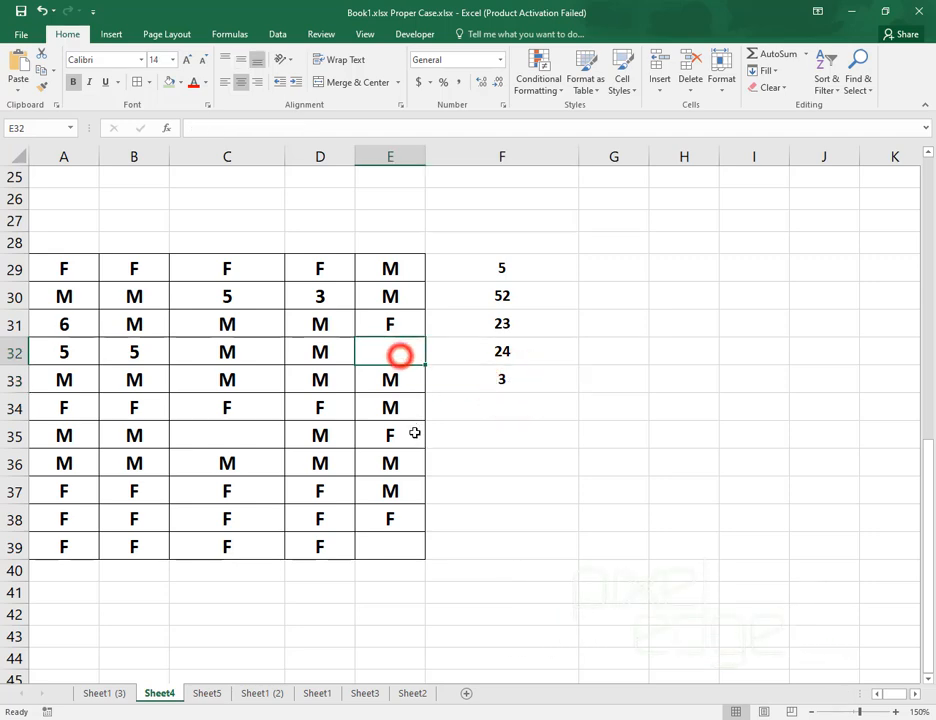
left_click(409, 548)
left_click(245, 440)
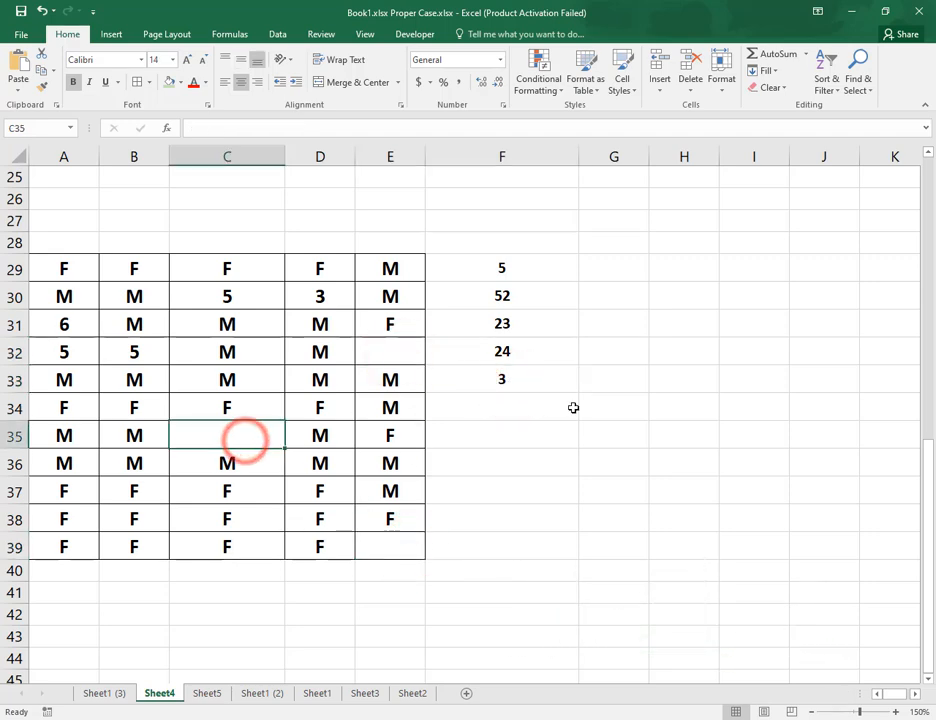
left_click(128, 461)
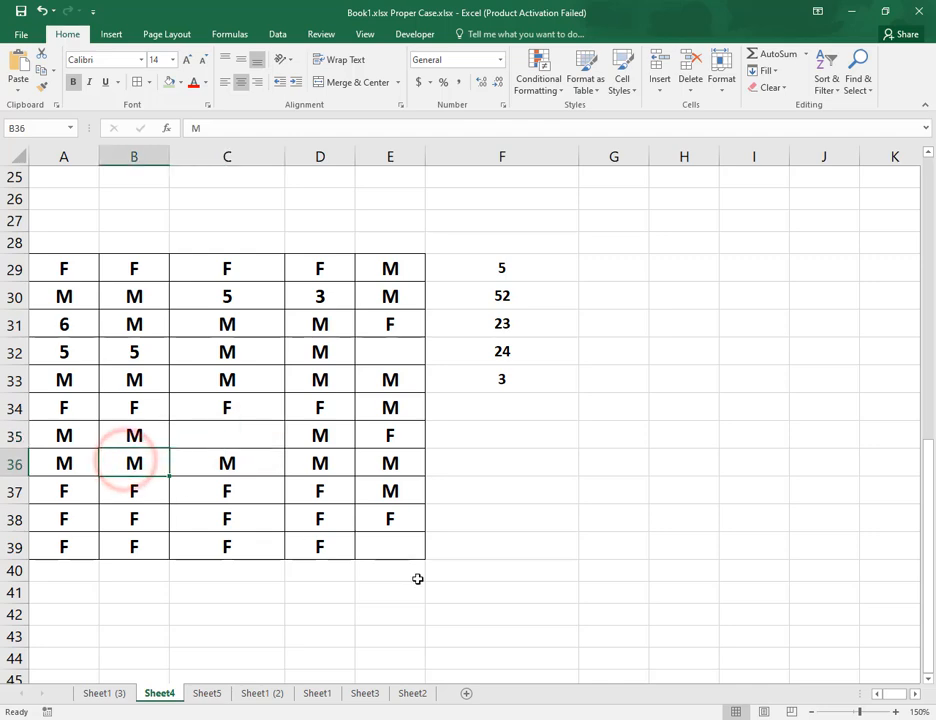
key("BackSpace")
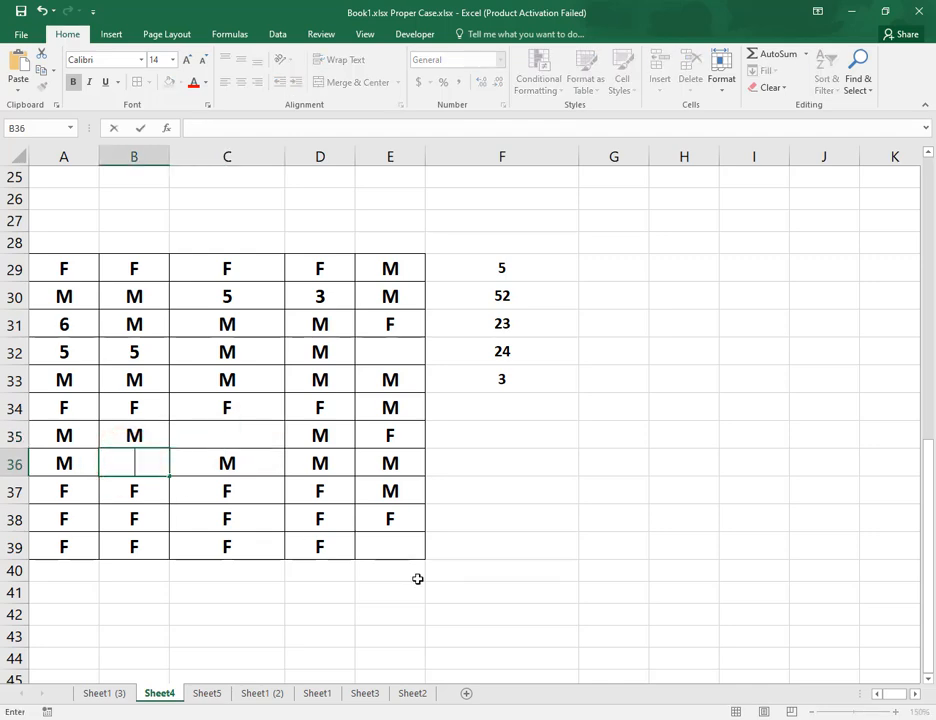
key("Return")
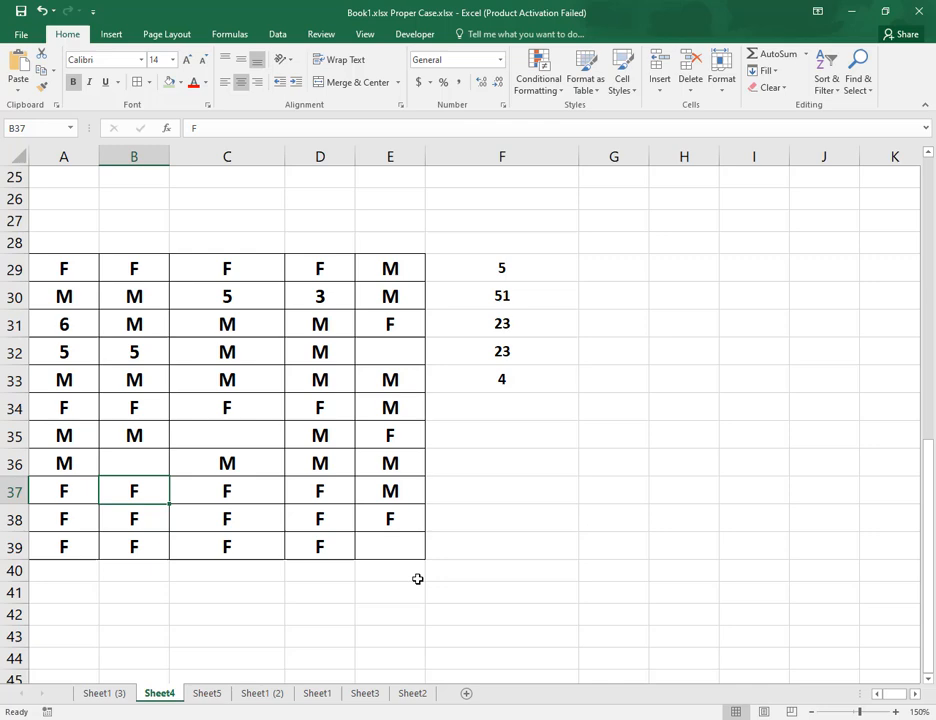
- Check the COUNTBLANK formula in F33 and the COUNTIF formula in F31, and enter F in the blank cell E32
left_click(508, 378)
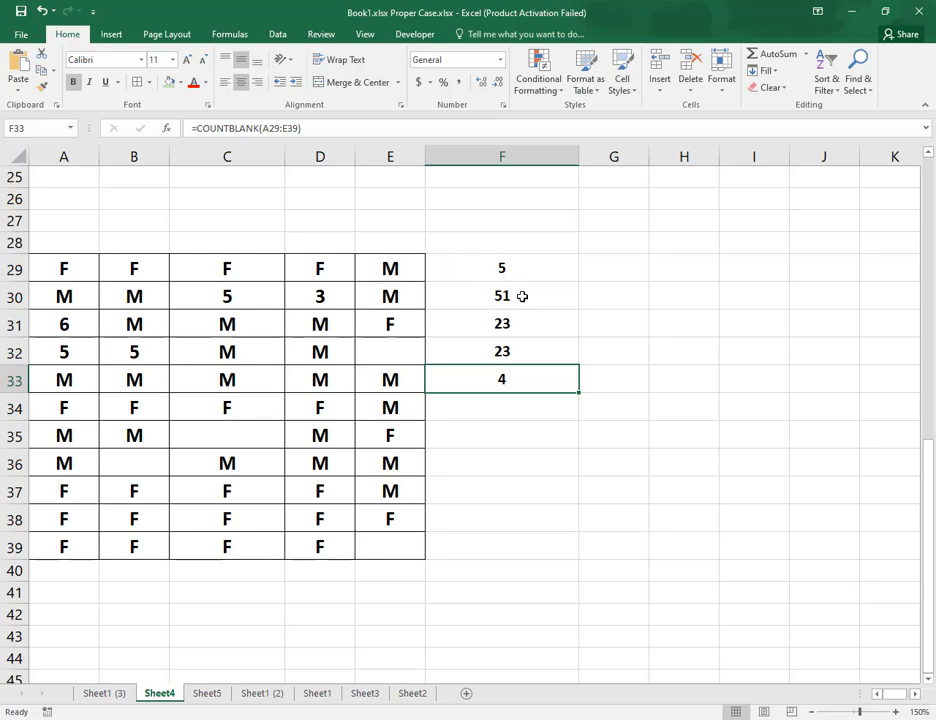
left_click(522, 329)
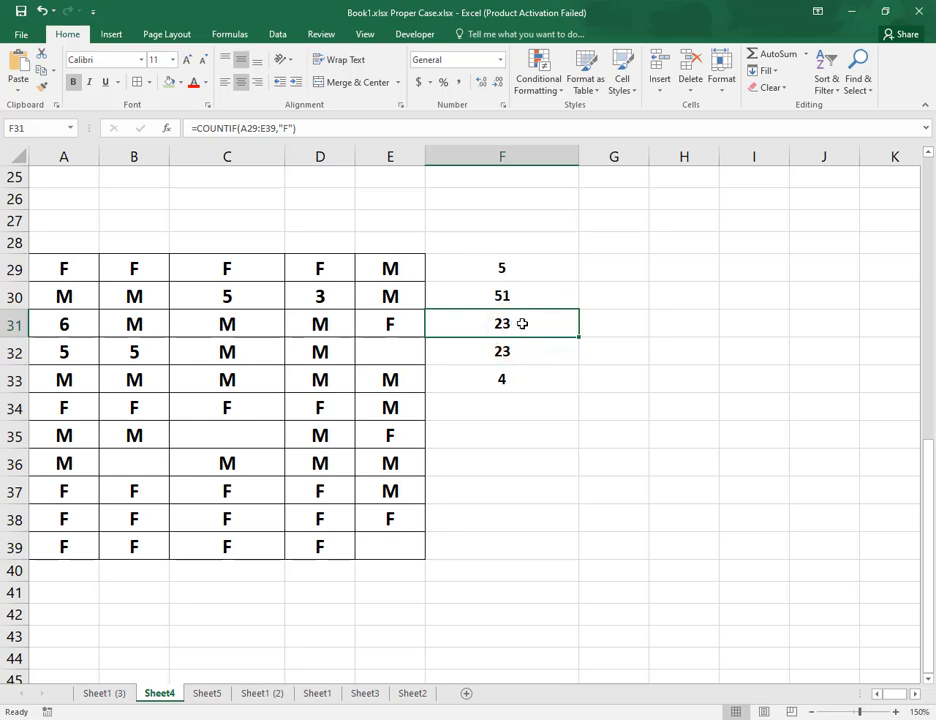
left_click(404, 349)
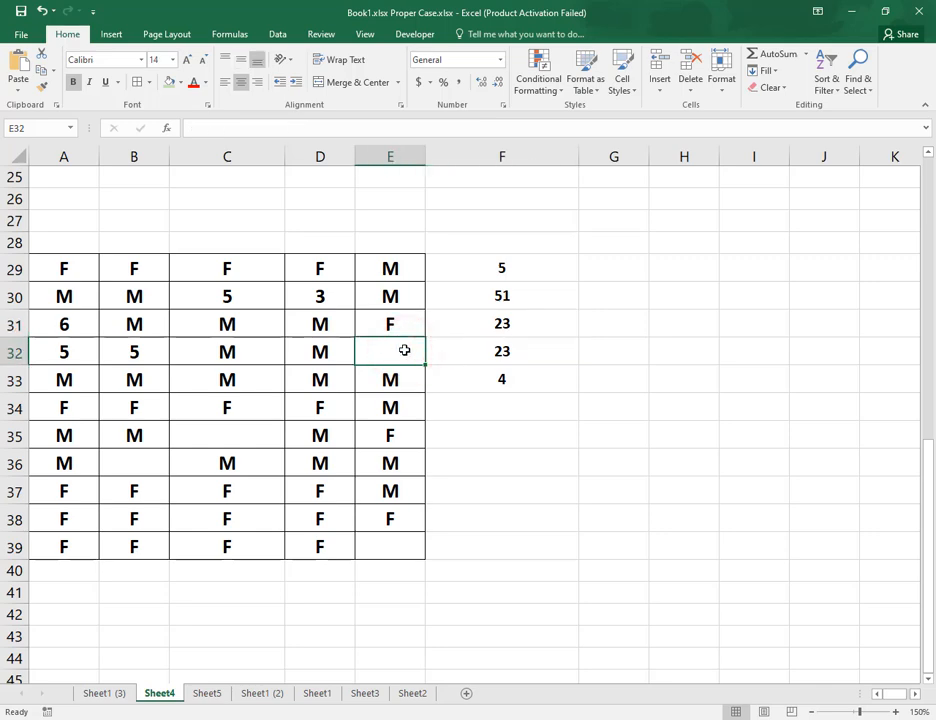
type("F")
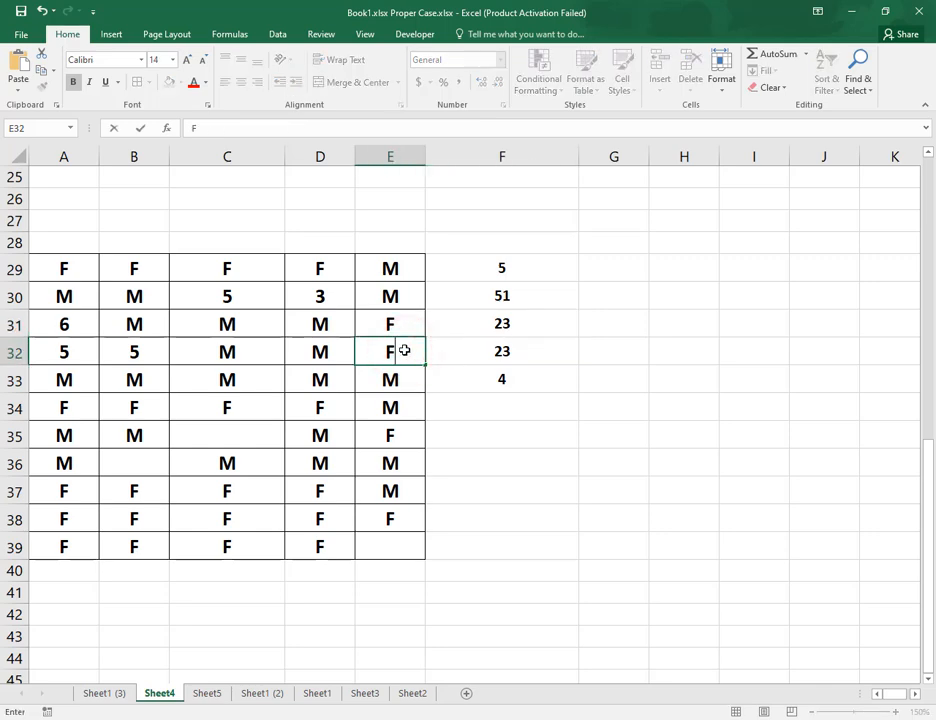
key("Return")
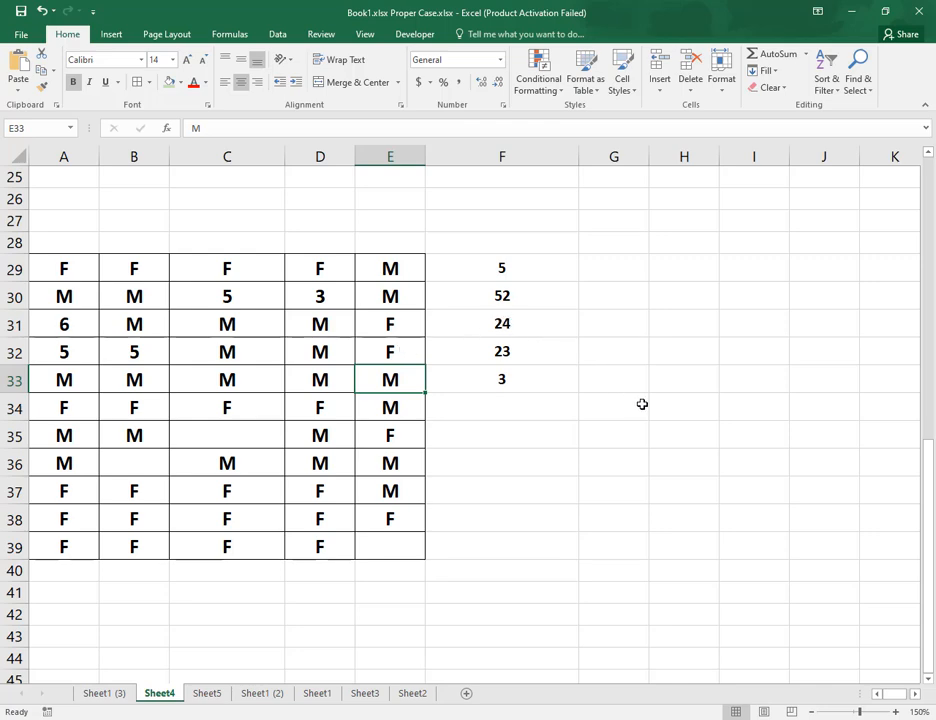
scroll(636, 401, "up", 8)
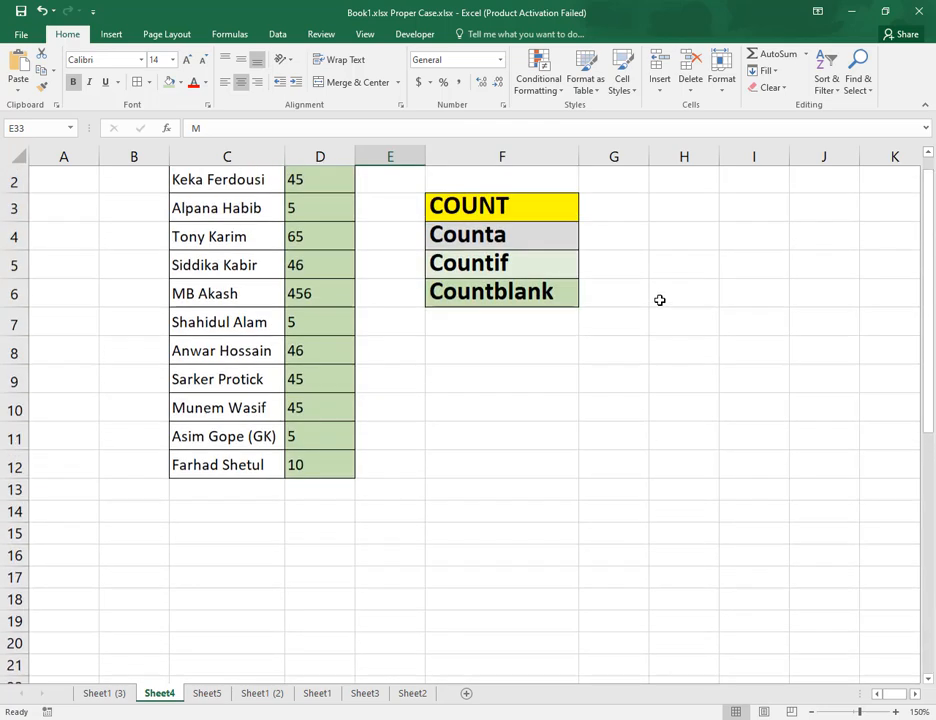